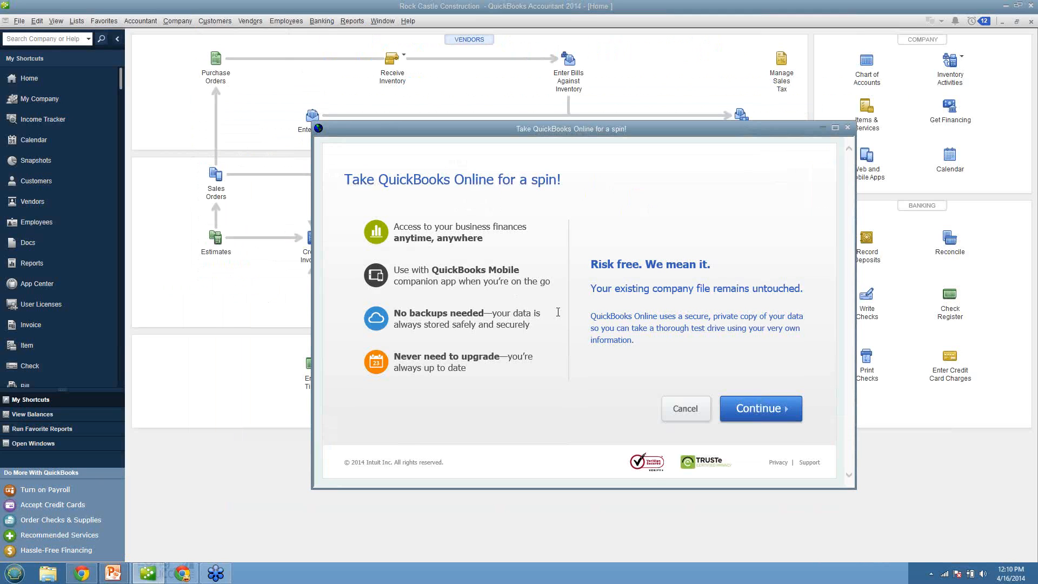
Step: Proceed through the QuickBooks Online trial introduction and feature differences, and sign in with the user ID and password, accepting the Terms of Service
{"action": "left_click", "coordinate": [750, 411]}
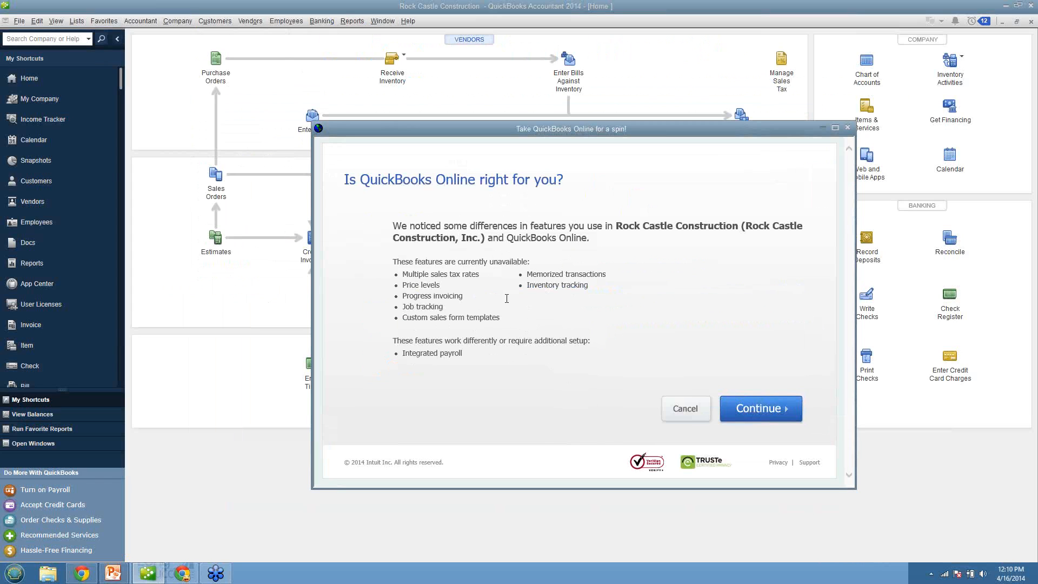
{"action": "left_click", "coordinate": [749, 409]}
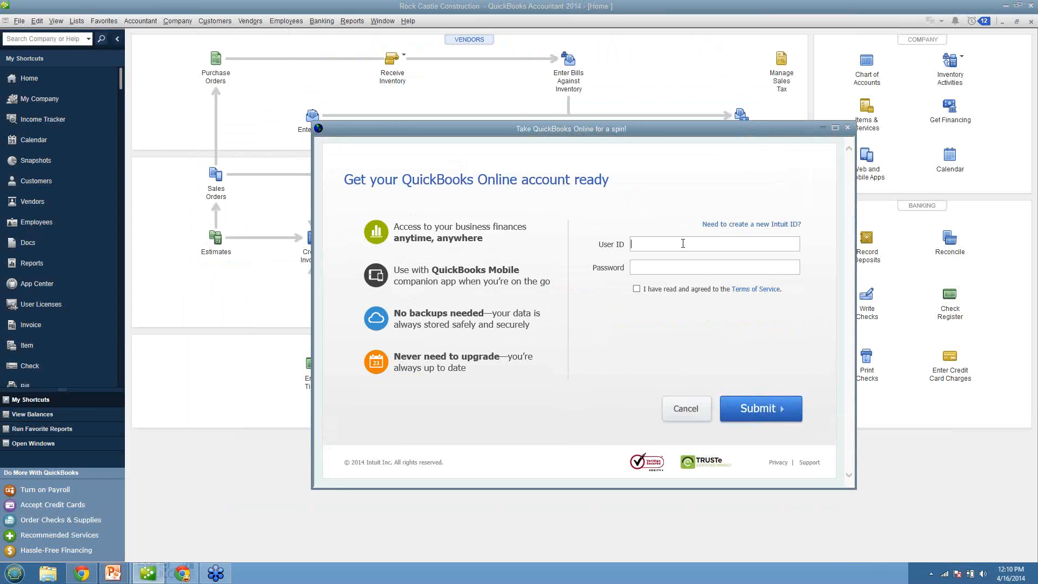
{"action": "key", "text": "Tab"}
{"action": "type", "text": "password"}
{"action": "key", "text": "Tab"}
{"action": "key", "text": "space"}
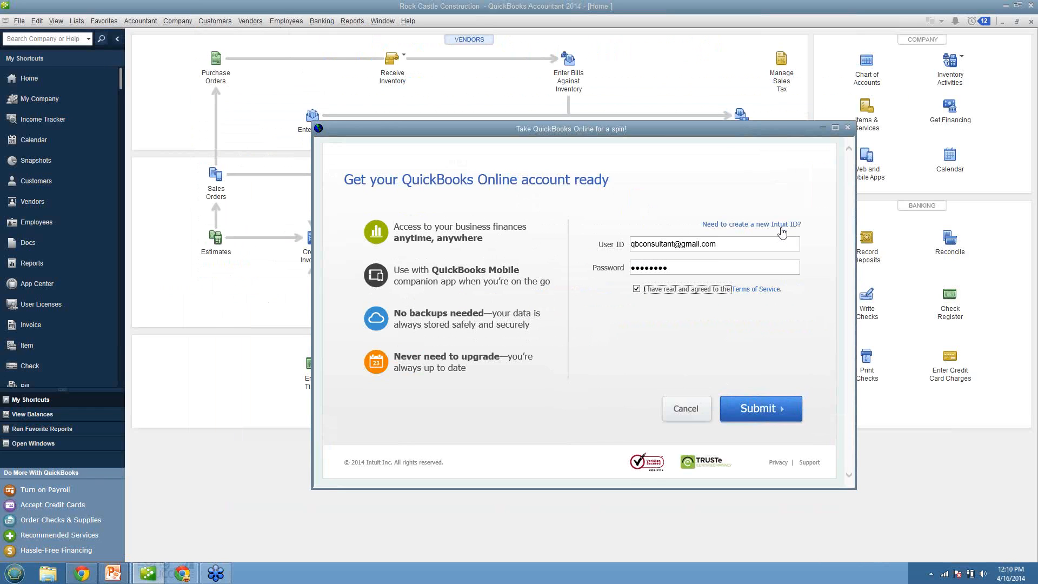
{"action": "left_click", "coordinate": [757, 405]}
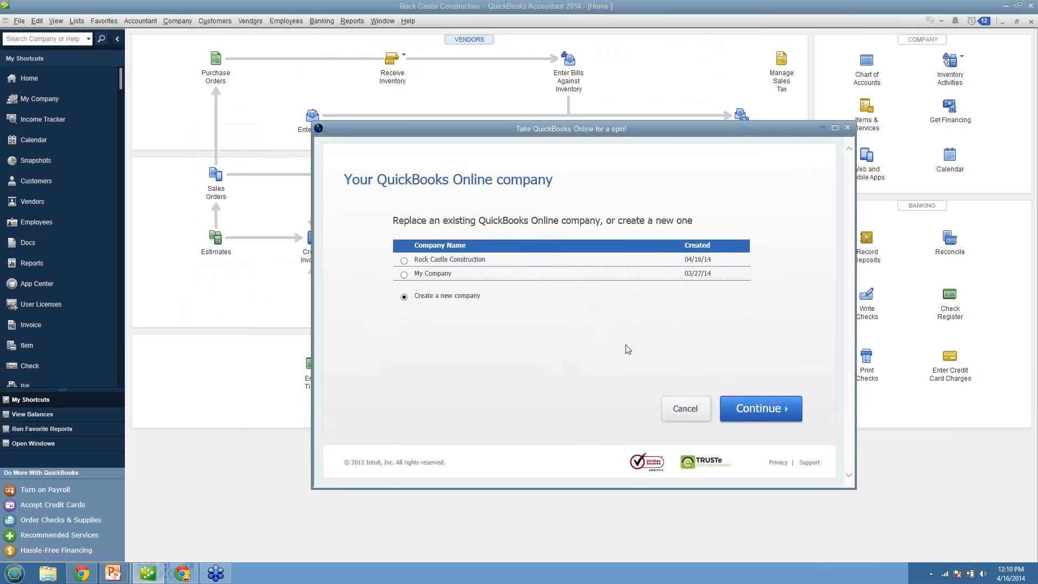
Step: Choose the existing Rock Castle Construction online company as the one to replace, and cancel the export
{"action": "left_click", "coordinate": [423, 260]}
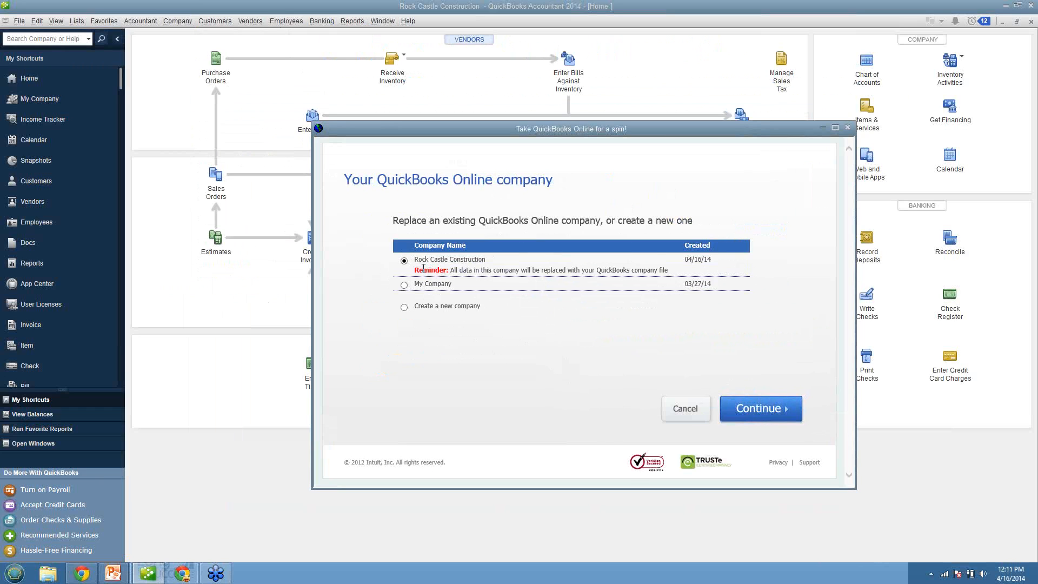
{"action": "left_click_drag", "start_coordinate": [416, 263], "coordinate": [468, 263]}
{"action": "left_click", "coordinate": [496, 265]}
{"action": "left_click", "coordinate": [682, 408]}
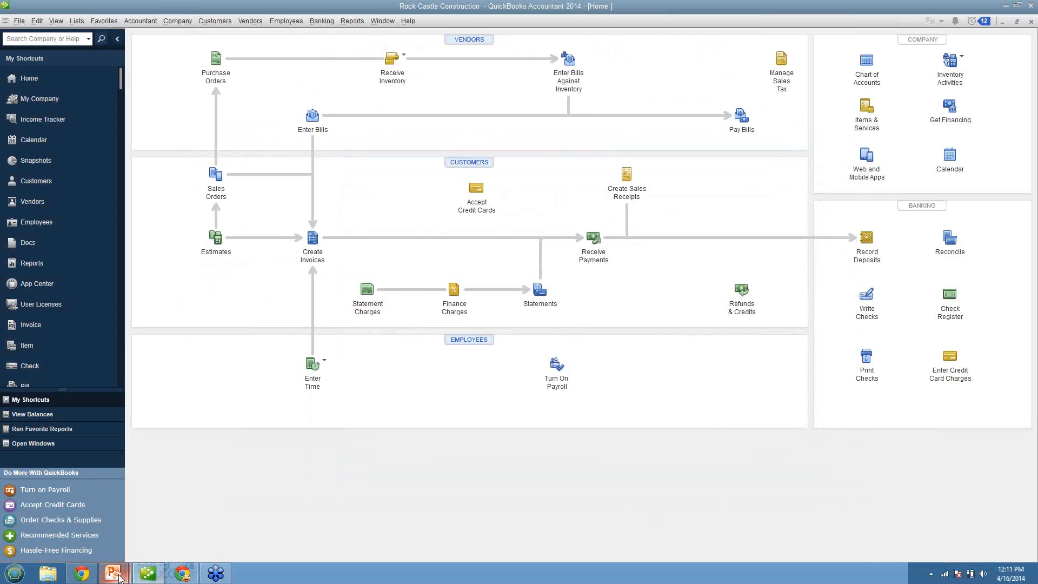
Step: Switch to Chrome and open the customer list of the Rock Castle Construction company in QuickBooks Online
{"action": "left_click", "coordinate": [180, 578]}
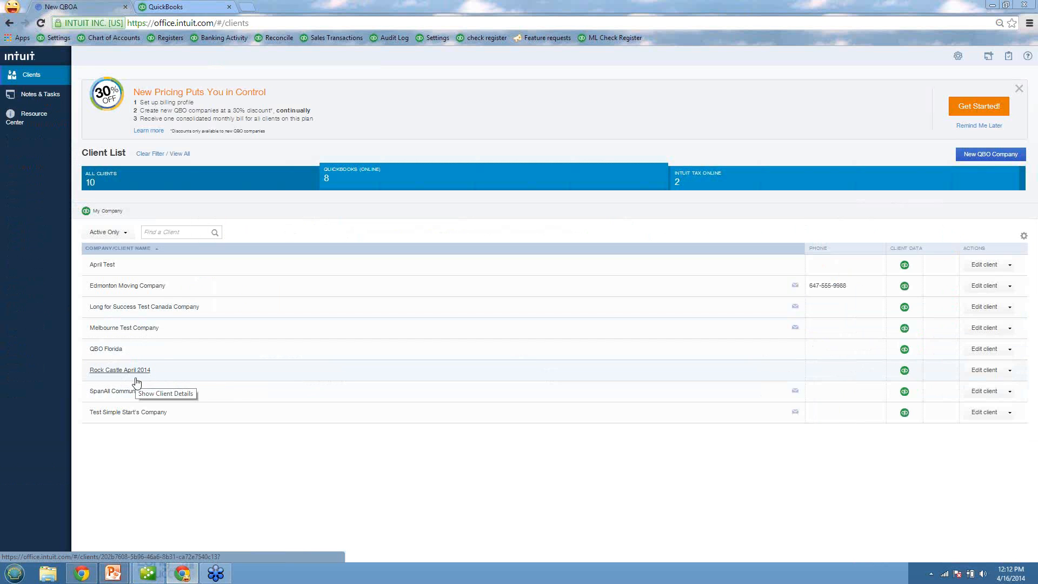
{"action": "left_click", "coordinate": [161, 7]}
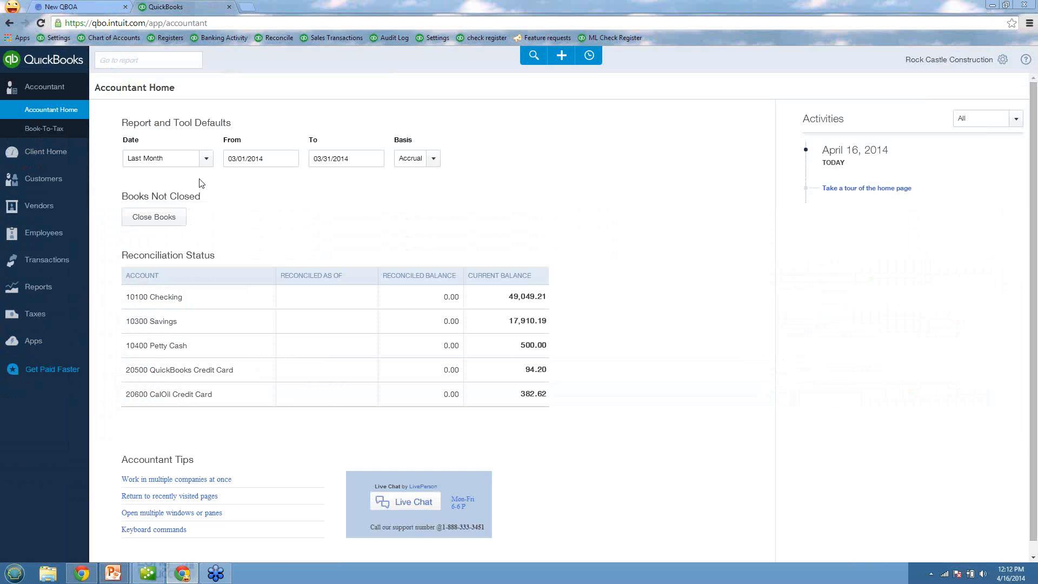
{"action": "left_click", "coordinate": [52, 186]}
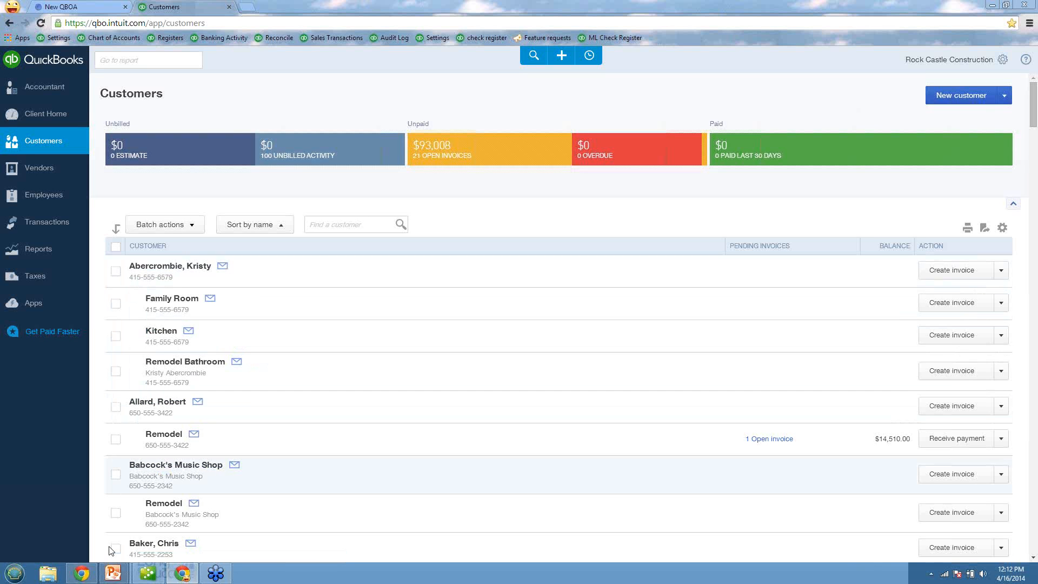
Step: Switch to the running PowerPoint slide show and advance to the slide "Limitations of importing into QBO"
{"action": "mouse_move", "coordinate": [113, 573]}
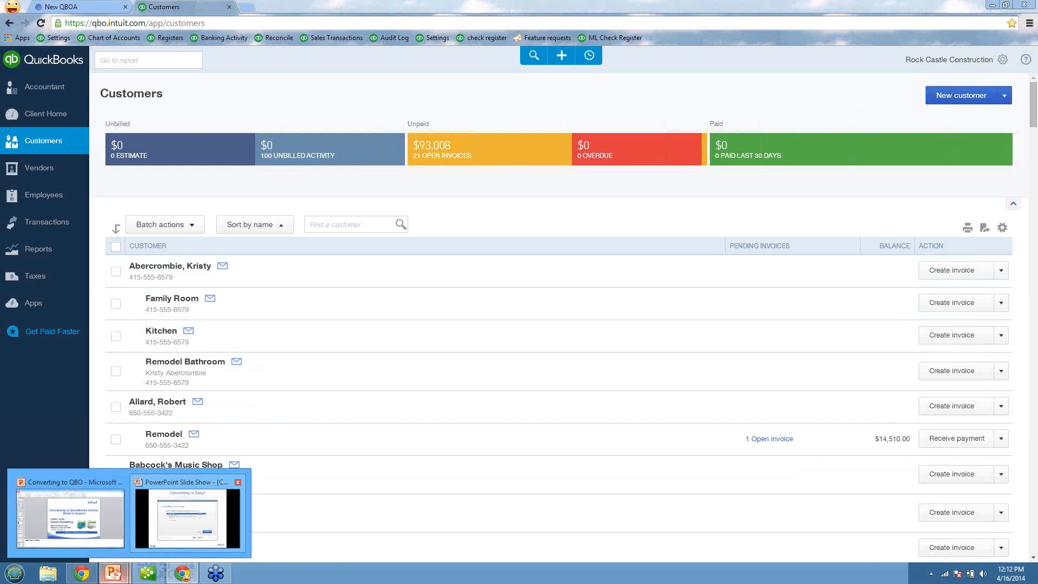
{"action": "left_click", "coordinate": [188, 518]}
{"action": "left_click", "coordinate": [188, 518]}
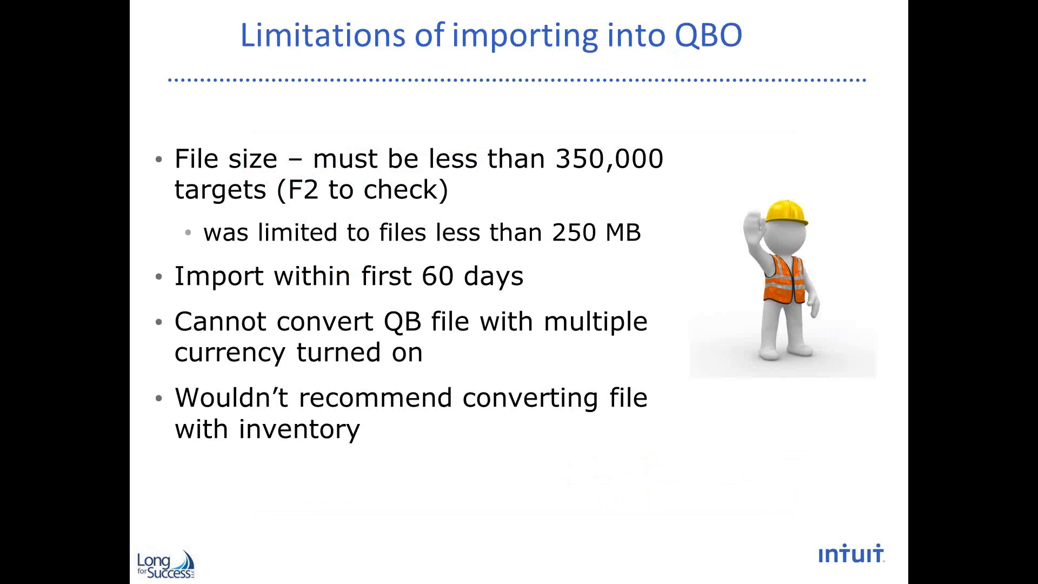
Step: Switch to QuickBooks desktop and display the product information to check the file's total targets
{"action": "key", "text": "alt+Tab"}
{"action": "key", "text": "alt+Tab"}
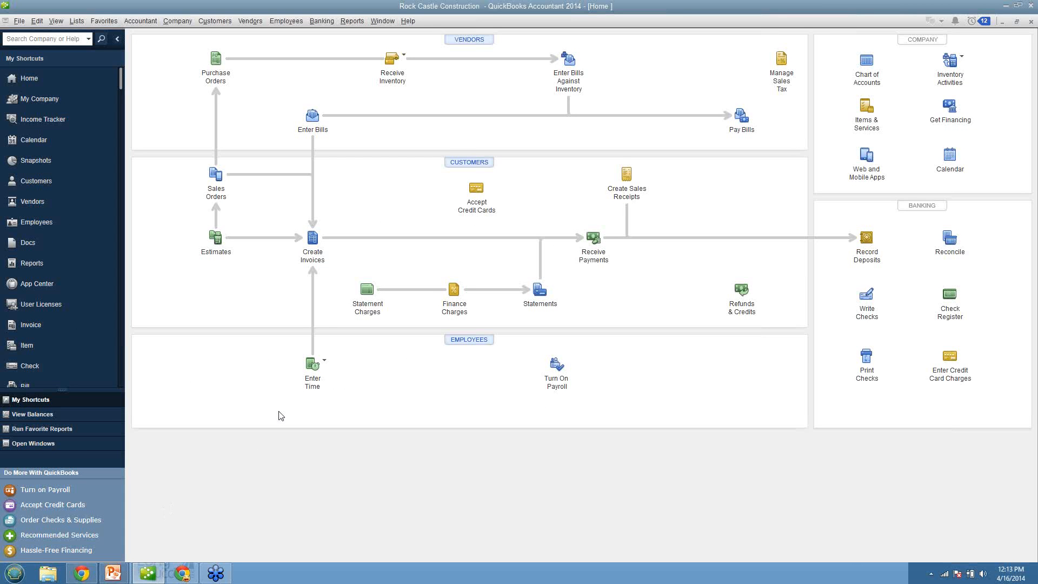
{"action": "key", "text": "F2"}
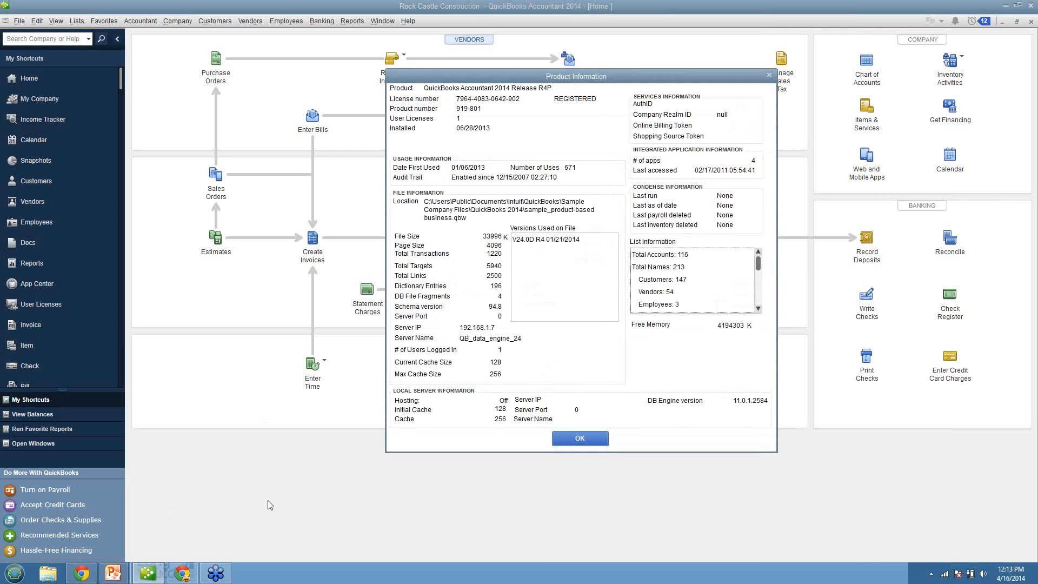
Step: Switch to Chrome and review the import steps in "Import into the NEW QuickBooks Online", plus the visual guide for 2007 or earlier and Enterprise
{"action": "left_click", "coordinate": [81, 572]}
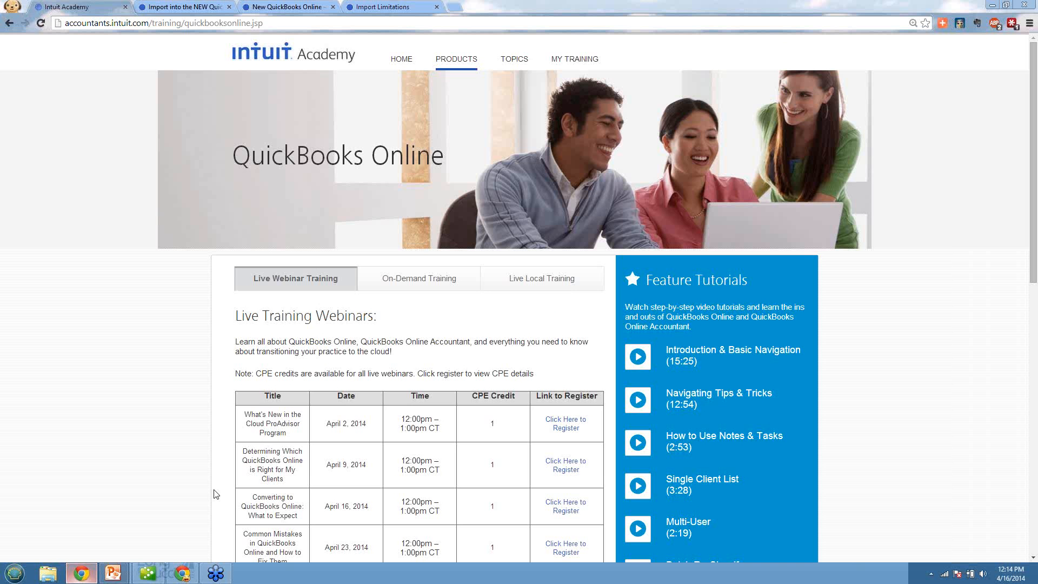
{"action": "left_click", "coordinate": [201, 6]}
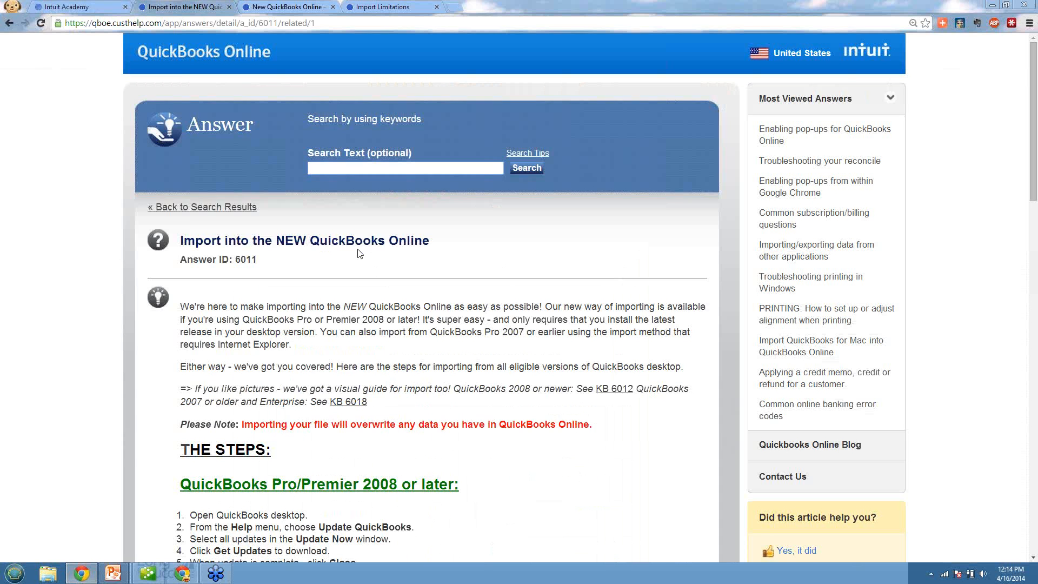
{"action": "scroll", "coordinate": [359, 253], "scroll_direction": "down", "scroll_amount": 4}
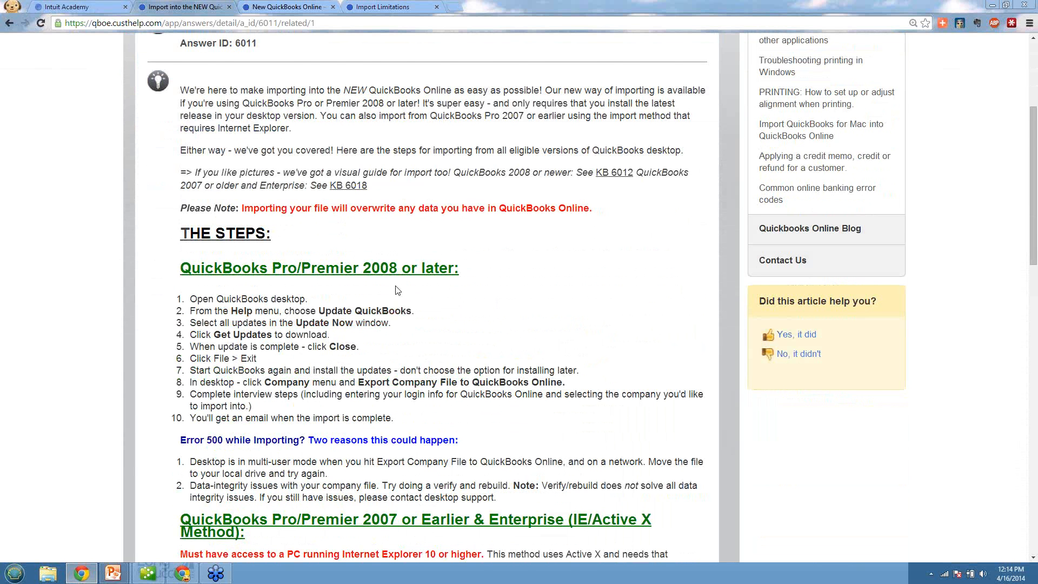
{"action": "scroll", "coordinate": [397, 291], "scroll_direction": "down", "scroll_amount": 3}
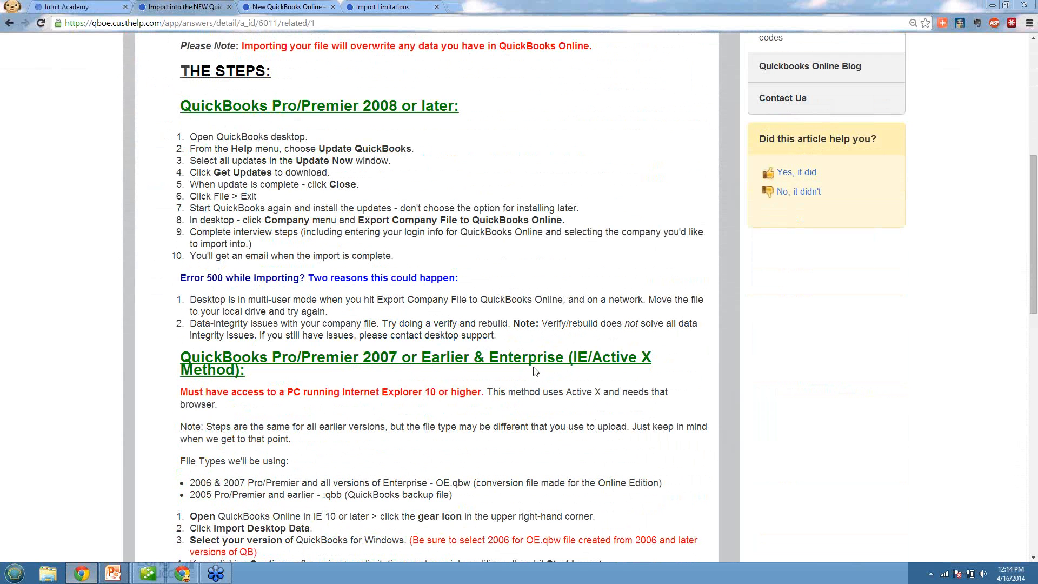
{"action": "scroll", "coordinate": [535, 371], "scroll_direction": "down", "scroll_amount": 1}
{"action": "scroll", "coordinate": [534, 366], "scroll_direction": "down", "scroll_amount": 3}
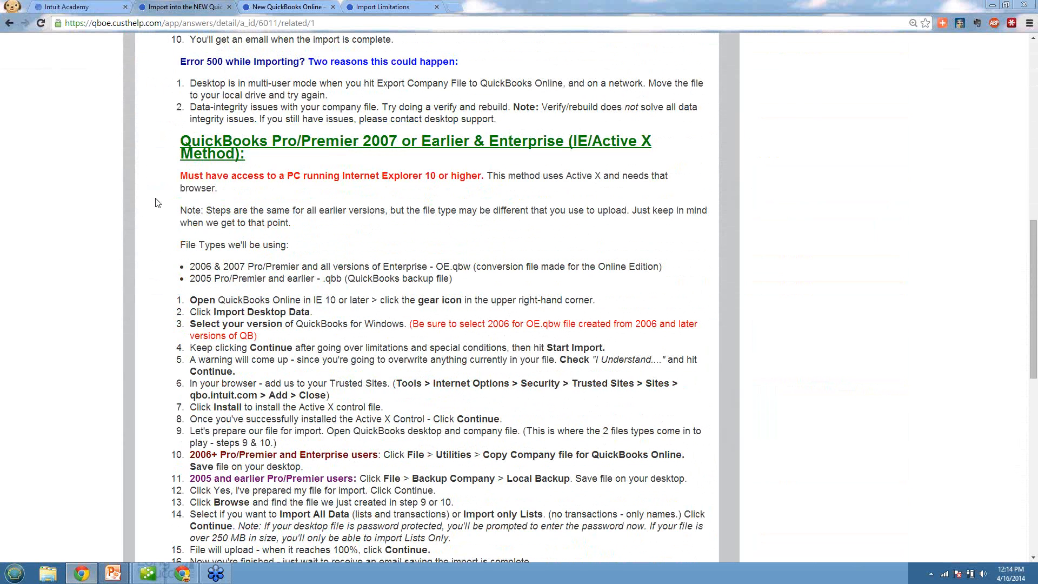
{"action": "scroll", "coordinate": [157, 202], "scroll_direction": "up", "scroll_amount": 4}
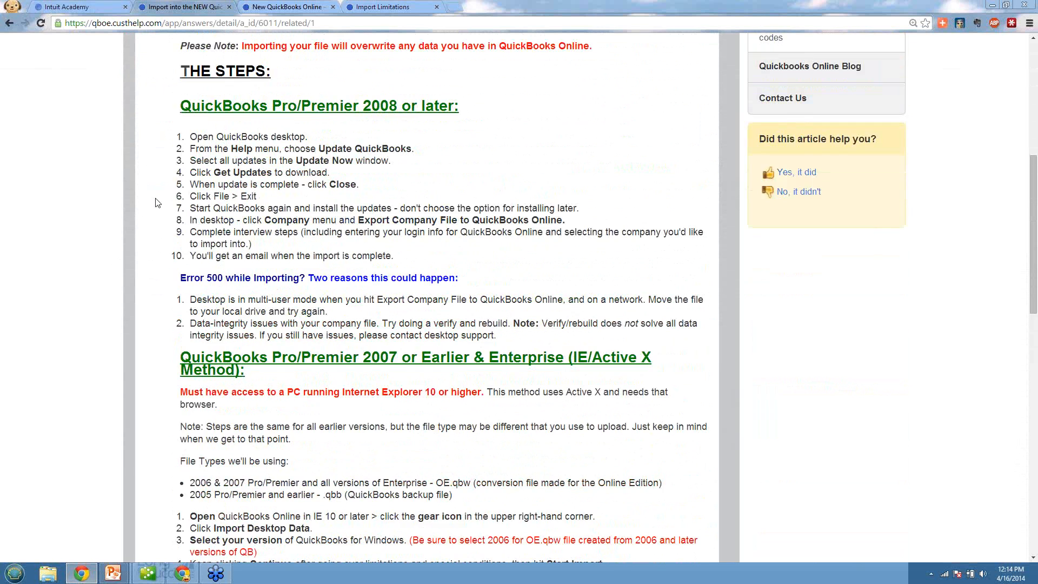
{"action": "scroll", "coordinate": [158, 202], "scroll_direction": "up", "scroll_amount": 3}
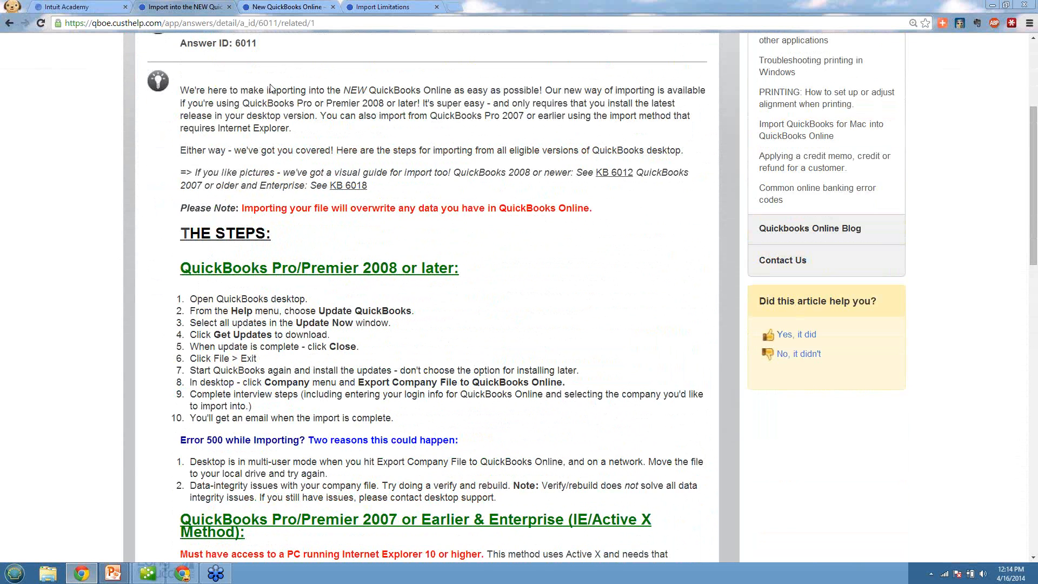
{"action": "left_click", "coordinate": [283, 8]}
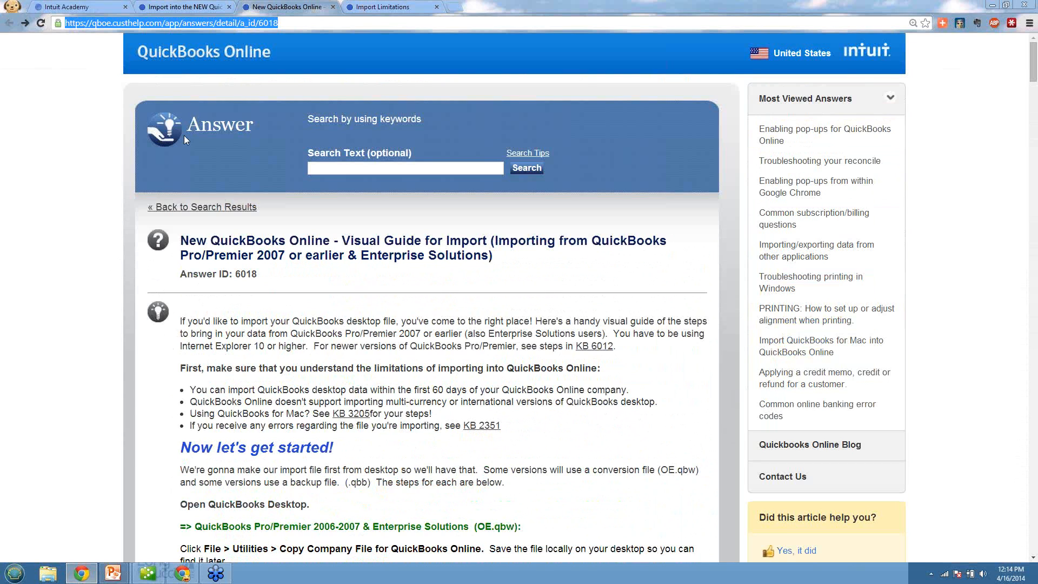
Step: Switch to the "Converting to QBO" presentation's editing window in PowerPoint and show slide 5, Course Materials
{"action": "left_click", "coordinate": [114, 574]}
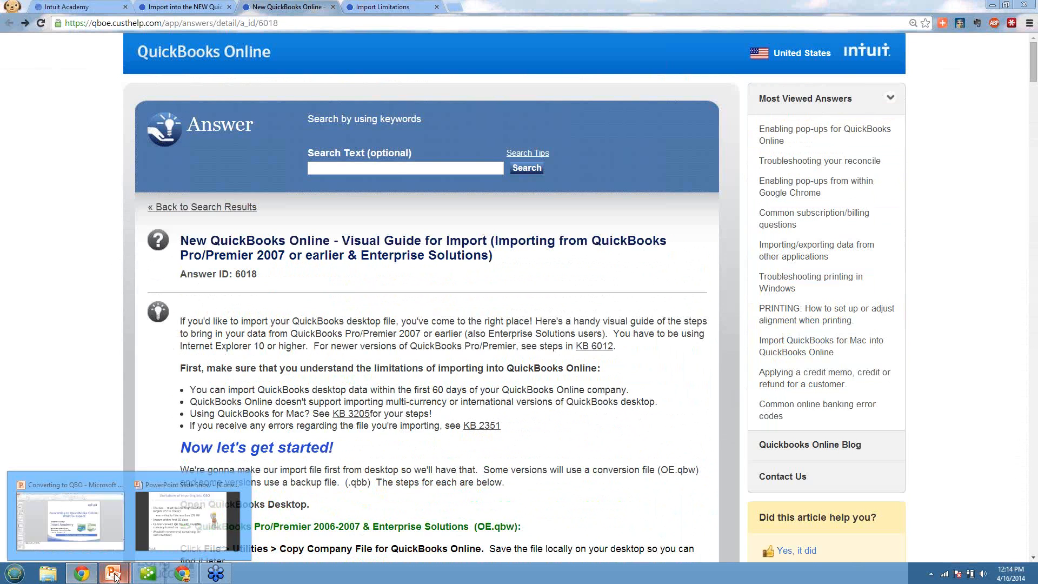
{"action": "left_click", "coordinate": [70, 516]}
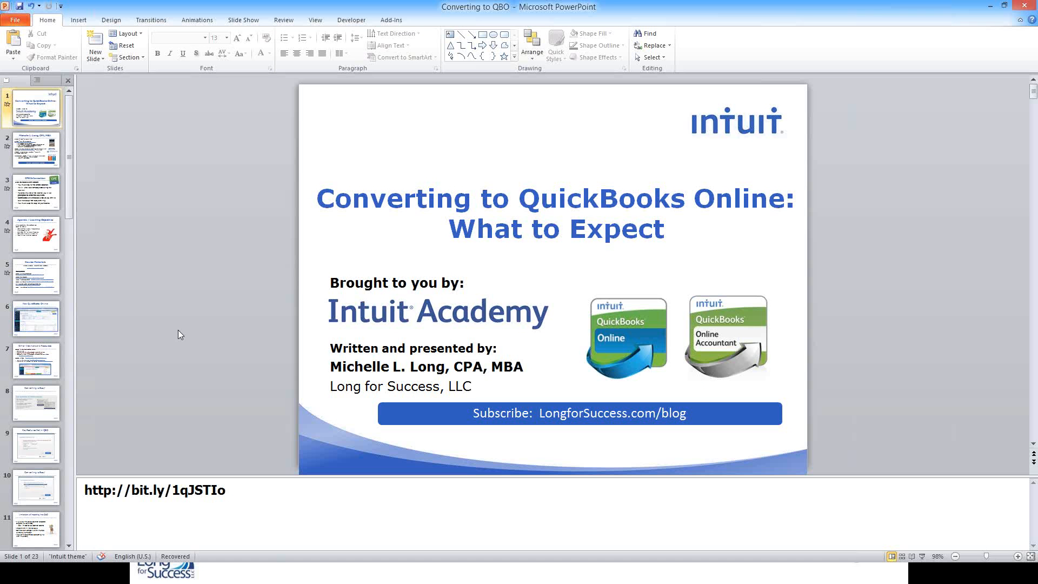
{"action": "left_click", "coordinate": [33, 261]}
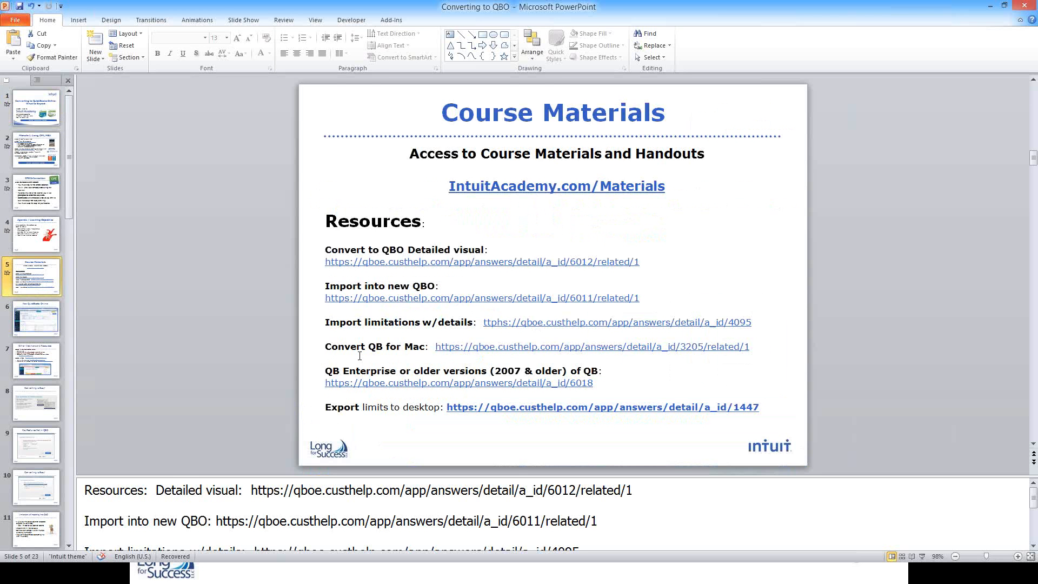
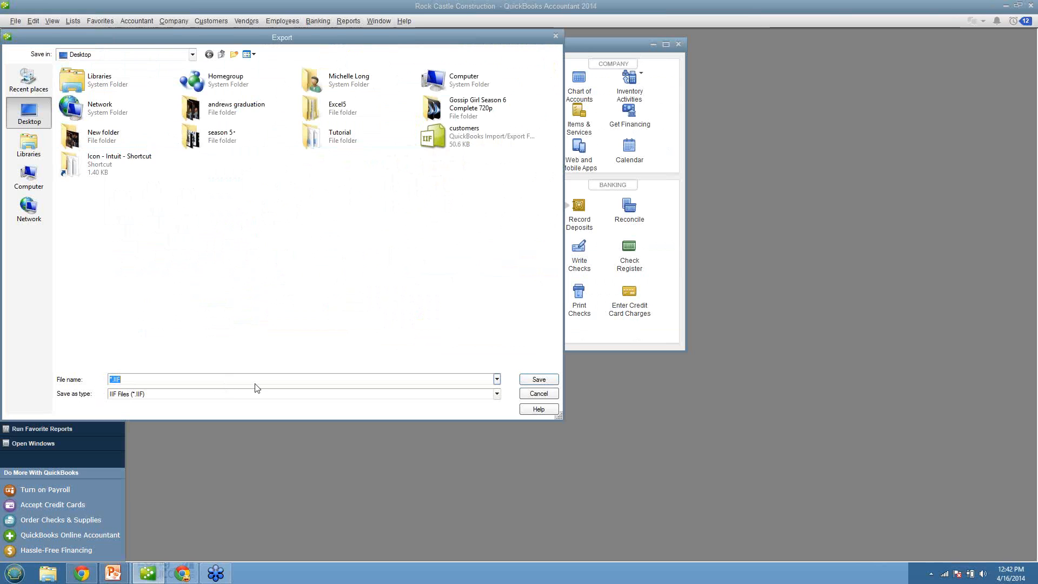
Step: Export the list to the Desktop as an IIF file named "customers test"
{"action": "type", "text": "customers test"}
{"action": "key", "text": "Return"}
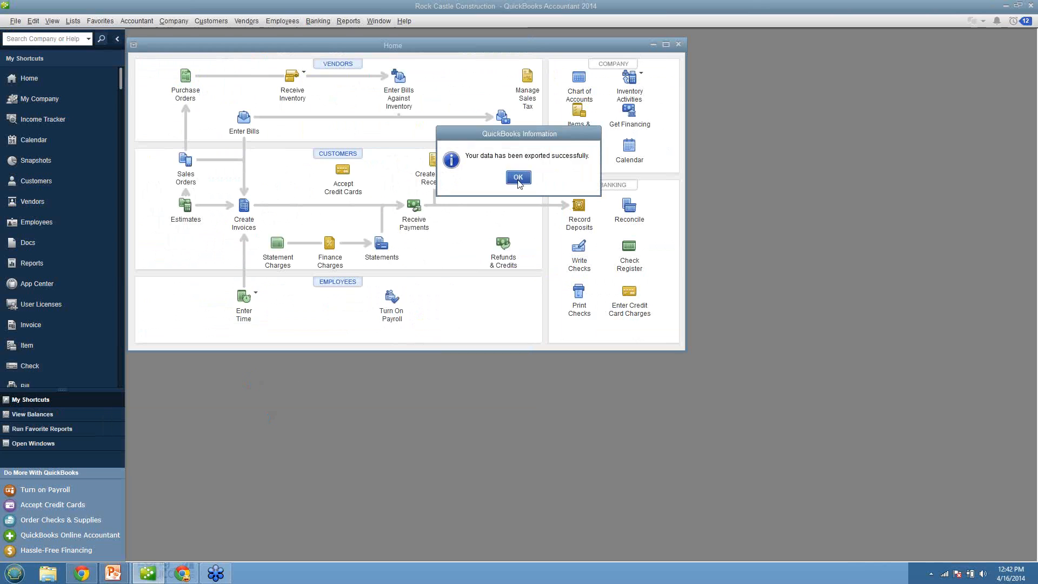
{"action": "key", "text": "Return"}
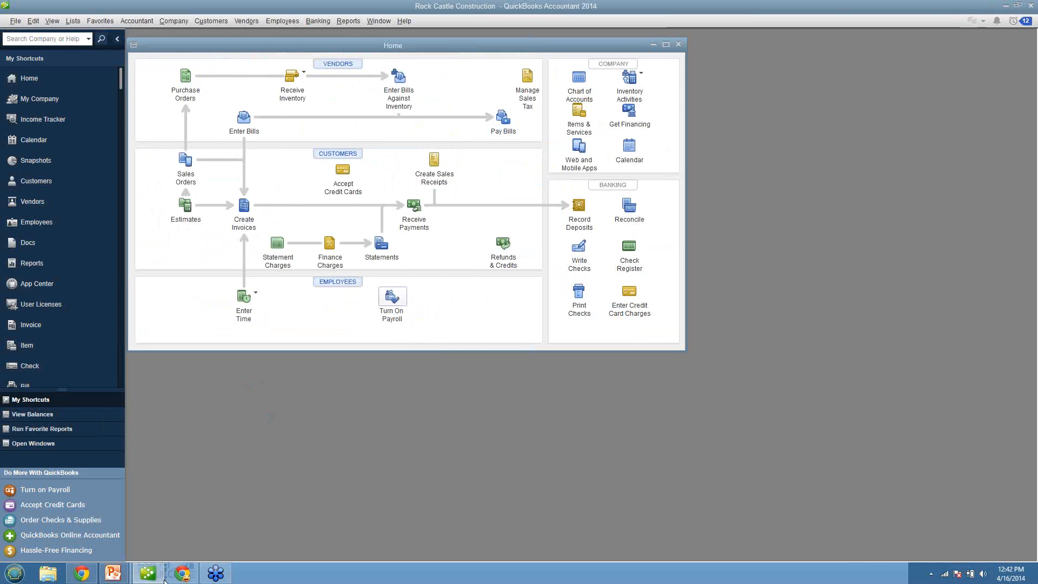
Step: Start Microsoft Excel 2010 and open the "customers test" IIF file from the Desktop with all file types listed
{"action": "left_click", "coordinate": [9, 577]}
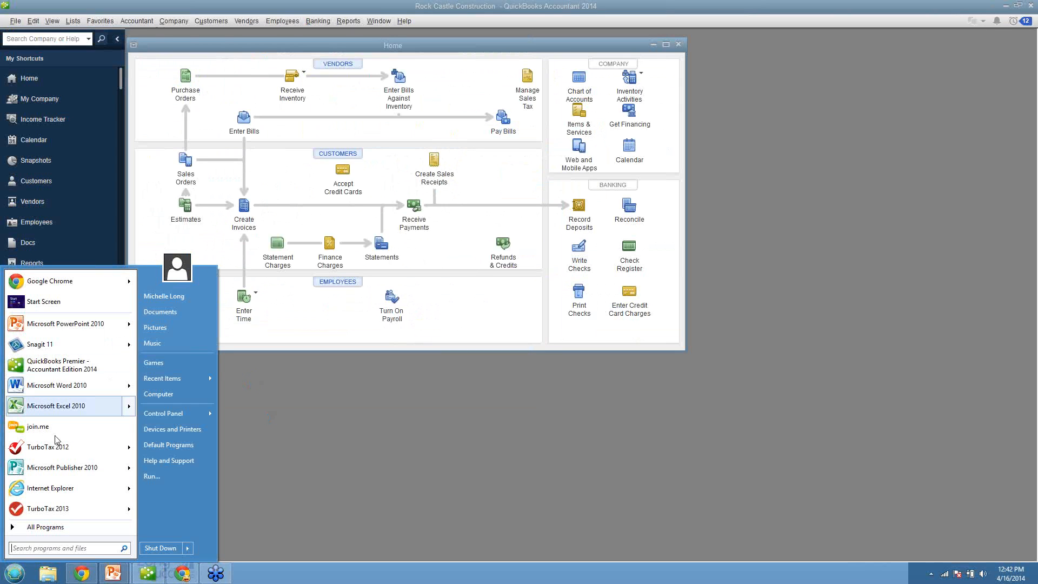
{"action": "left_click", "coordinate": [56, 406]}
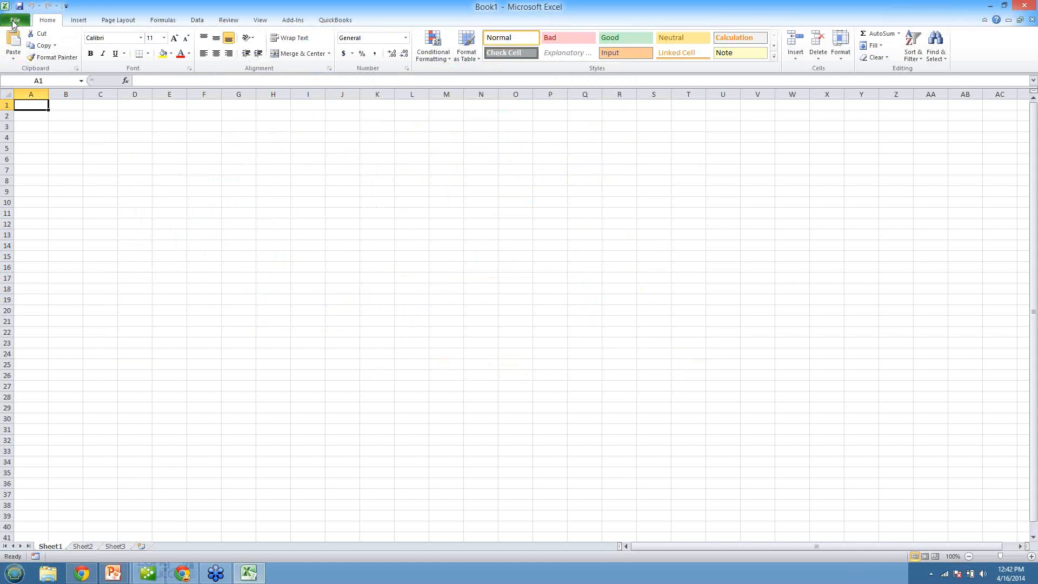
{"action": "left_click", "coordinate": [14, 22]}
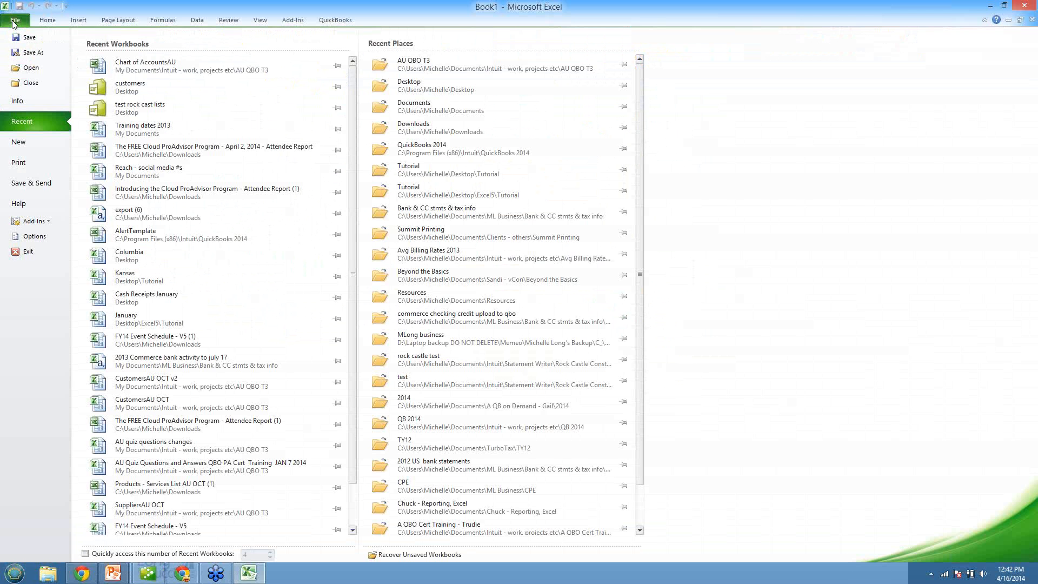
{"action": "left_click", "coordinate": [31, 68]}
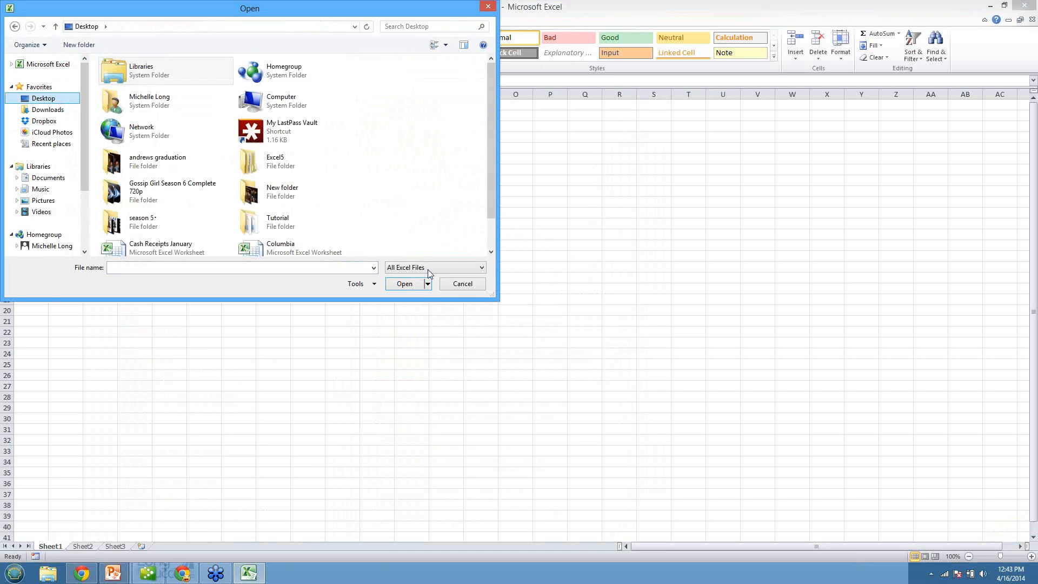
{"action": "left_click", "coordinate": [393, 268]}
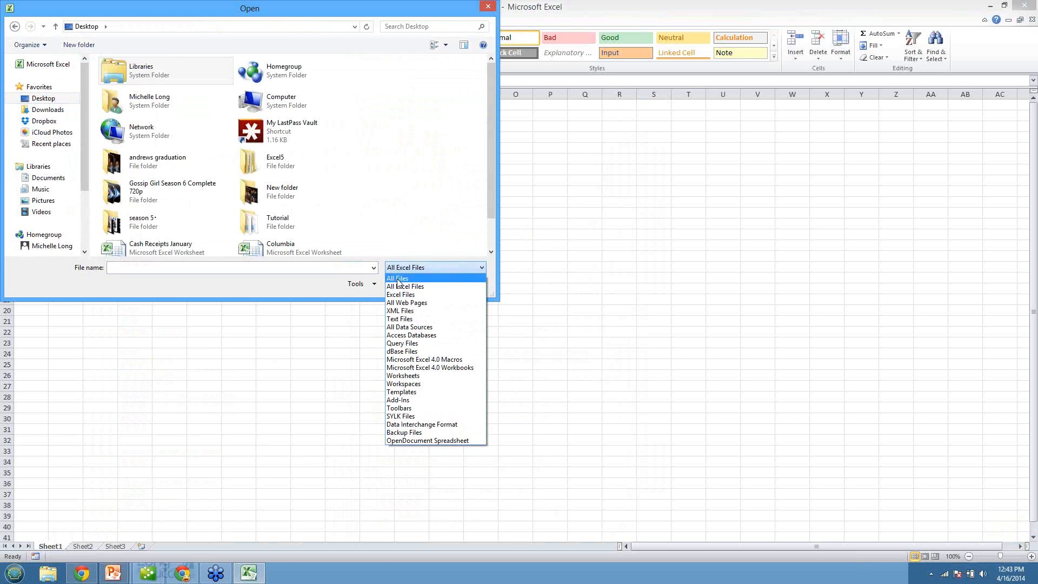
{"action": "left_click", "coordinate": [398, 279]}
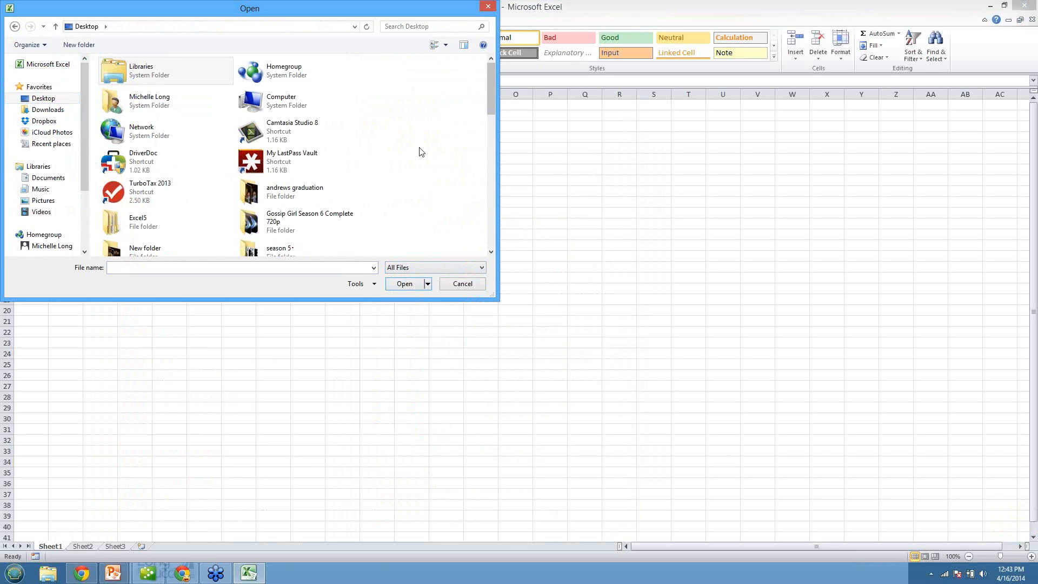
{"action": "left_click", "coordinate": [492, 229]}
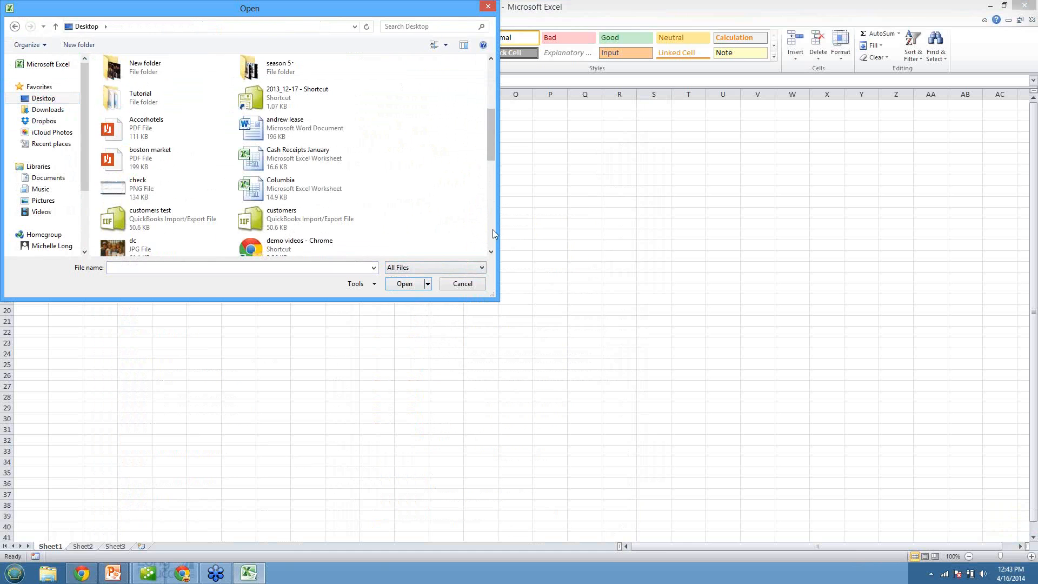
{"action": "double_click", "coordinate": [155, 217]}
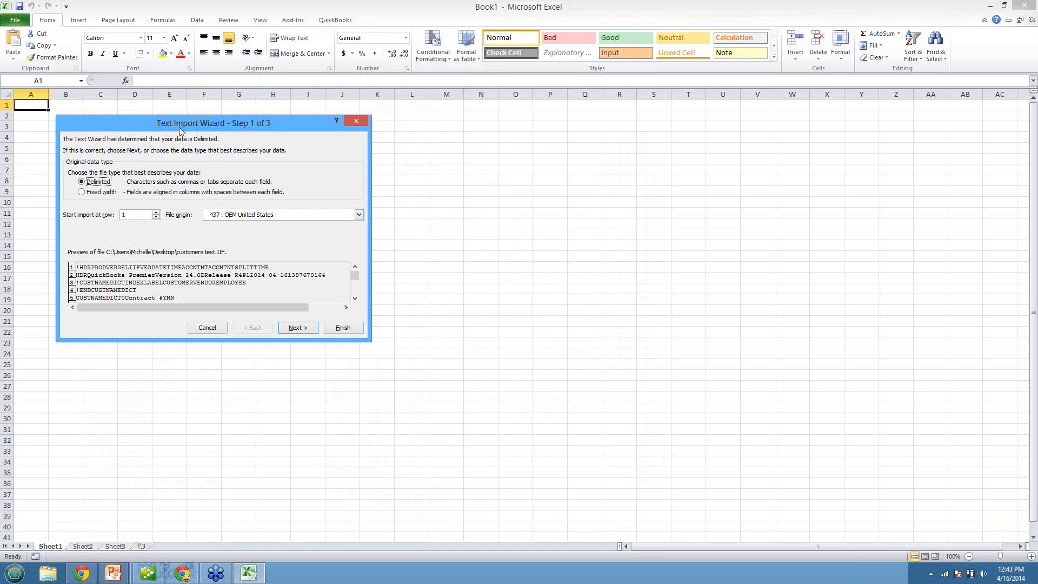
Step: Import the IIF file as tab-delimited text with the General column format
{"action": "left_click_drag", "start_coordinate": [193, 125], "coordinate": [390, 121]}
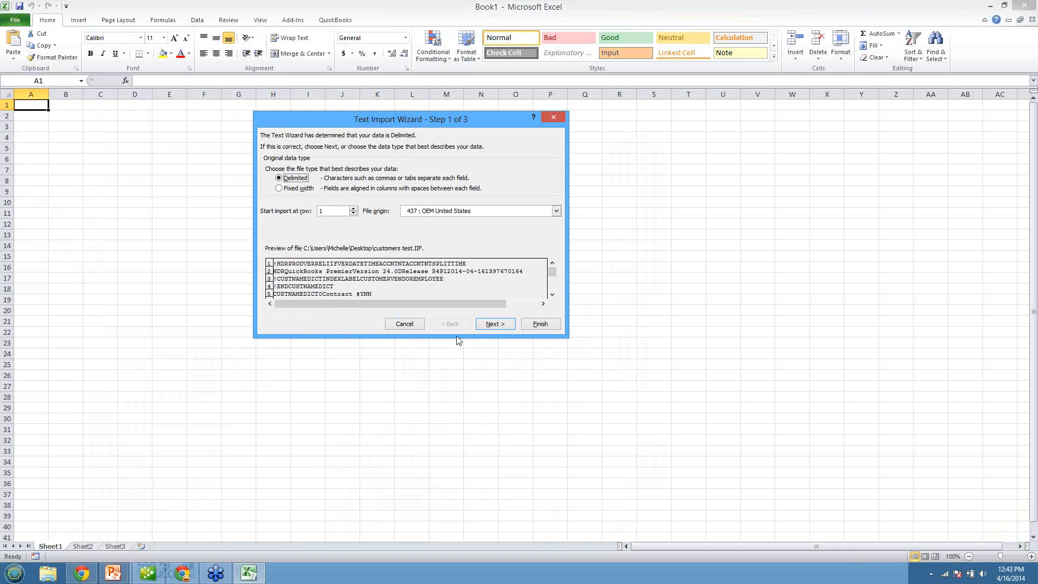
{"action": "left_click", "coordinate": [495, 324]}
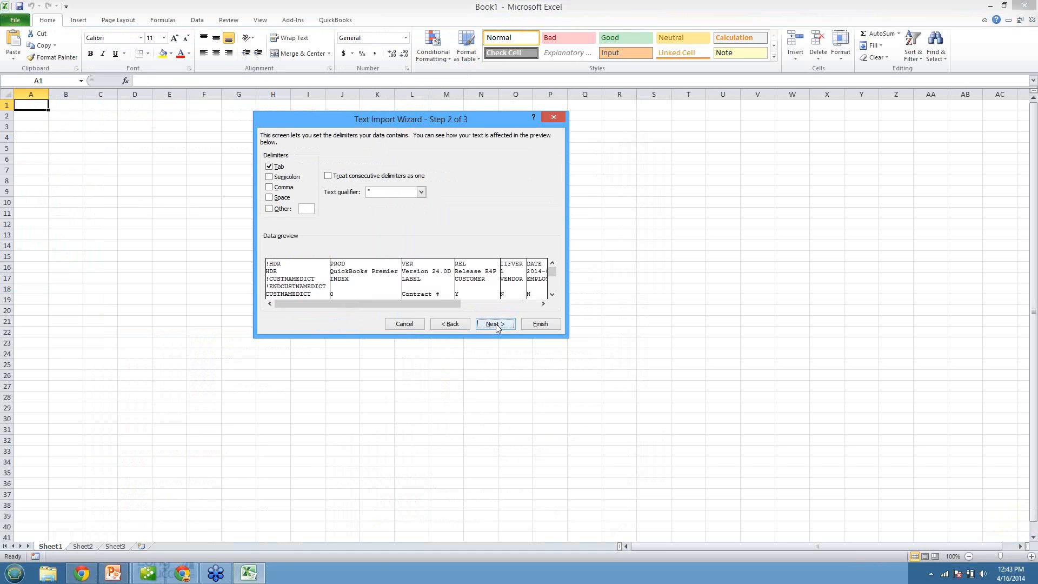
{"action": "left_click", "coordinate": [496, 325]}
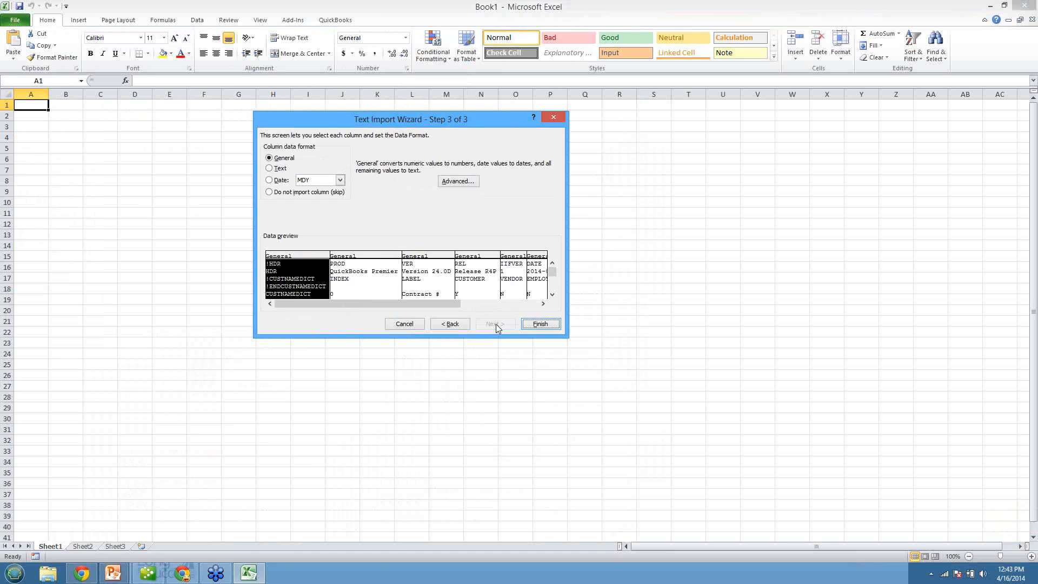
{"action": "left_click", "coordinate": [540, 324]}
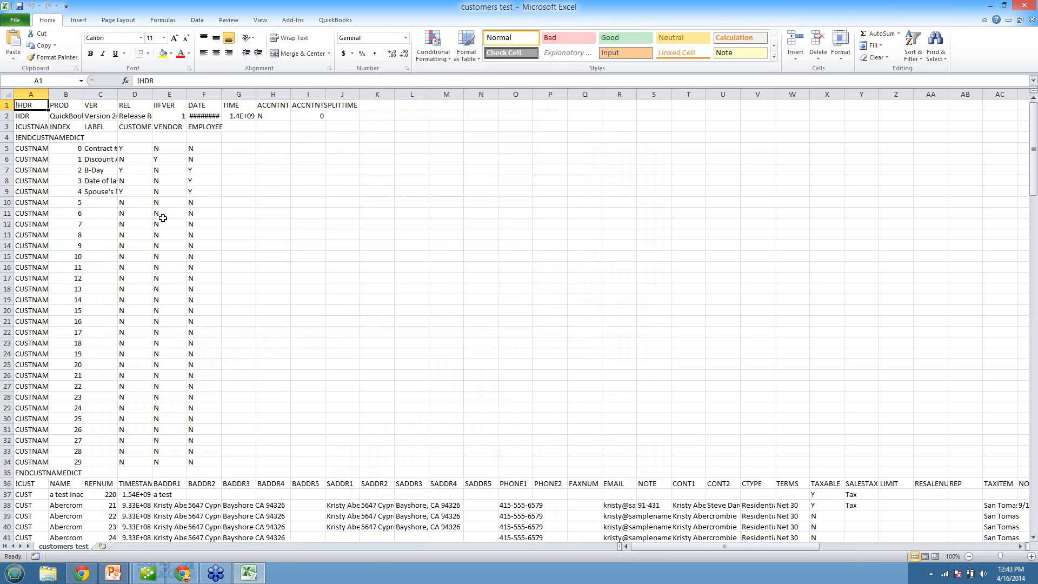
Step: Delete rows 1 to 35 above the customer column headers in the "customers test" worksheet
{"action": "left_click_drag", "start_coordinate": [5, 106], "coordinate": [4, 468]}
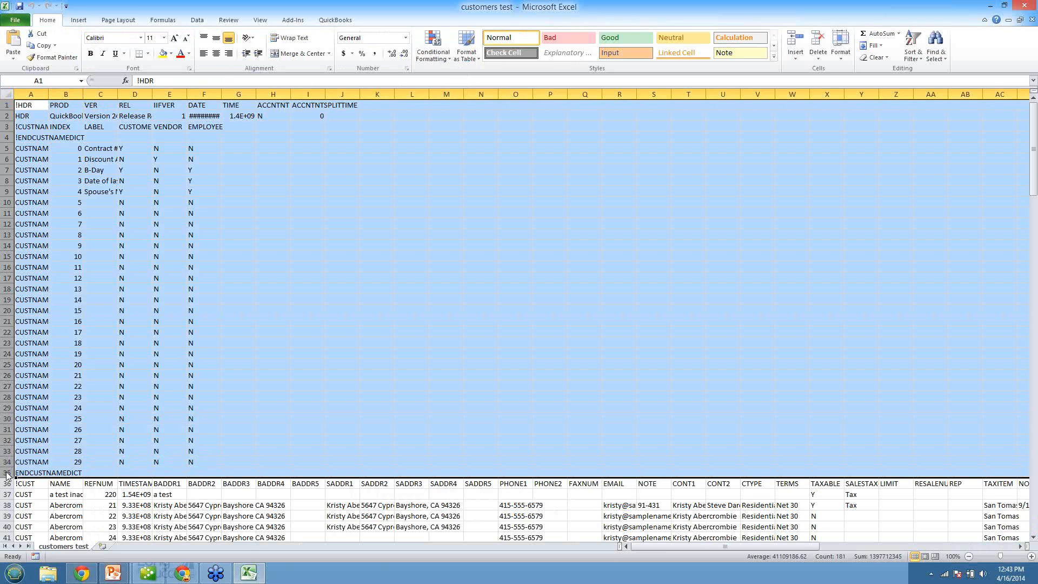
{"action": "right_click", "coordinate": [5, 470]}
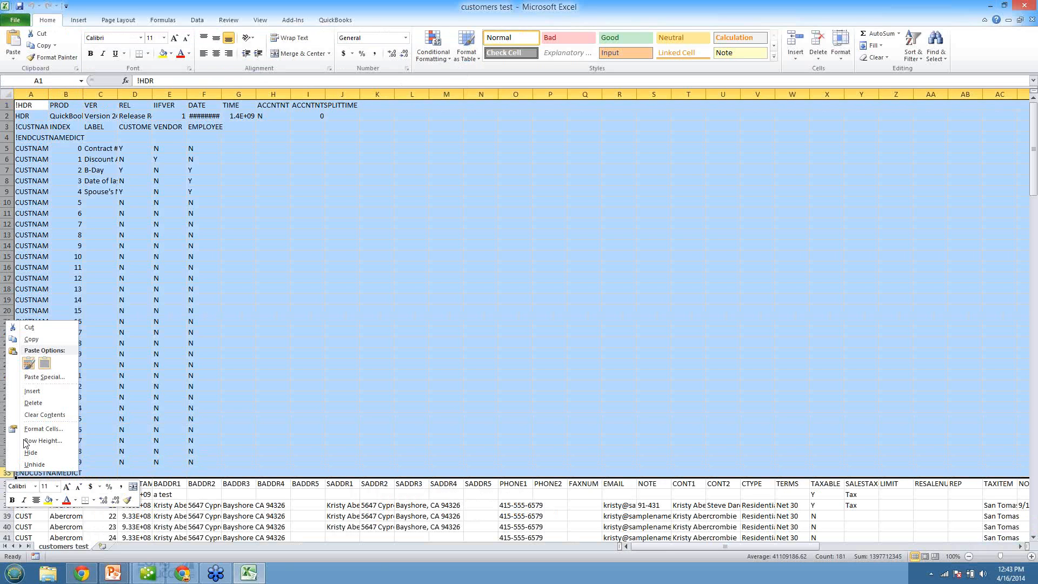
{"action": "left_click", "coordinate": [32, 403]}
{"action": "left_click", "coordinate": [314, 289]}
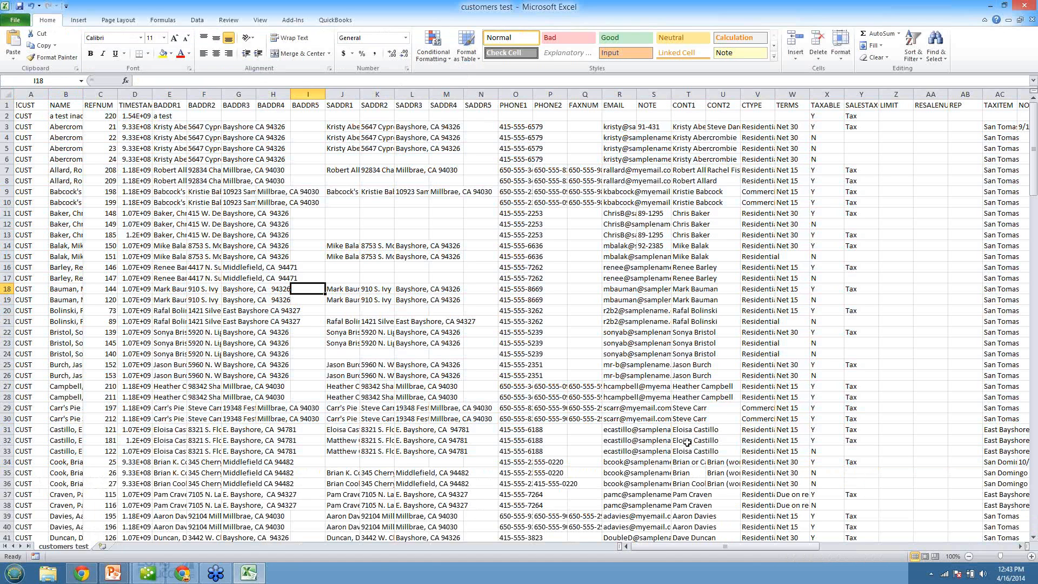
Step: Examine the HIDDEN column for inactive customers and check the matching test customer's record in row 2
{"action": "left_click_drag", "start_coordinate": [776, 543], "coordinate": [916, 361]}
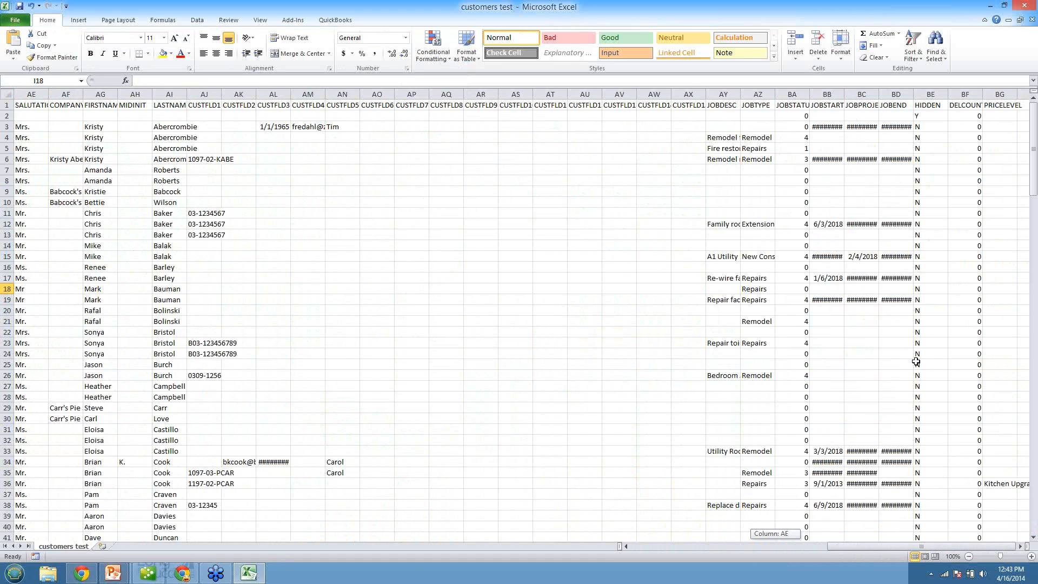
{"action": "left_click", "coordinate": [927, 108]}
{"action": "left_click", "coordinate": [929, 94]}
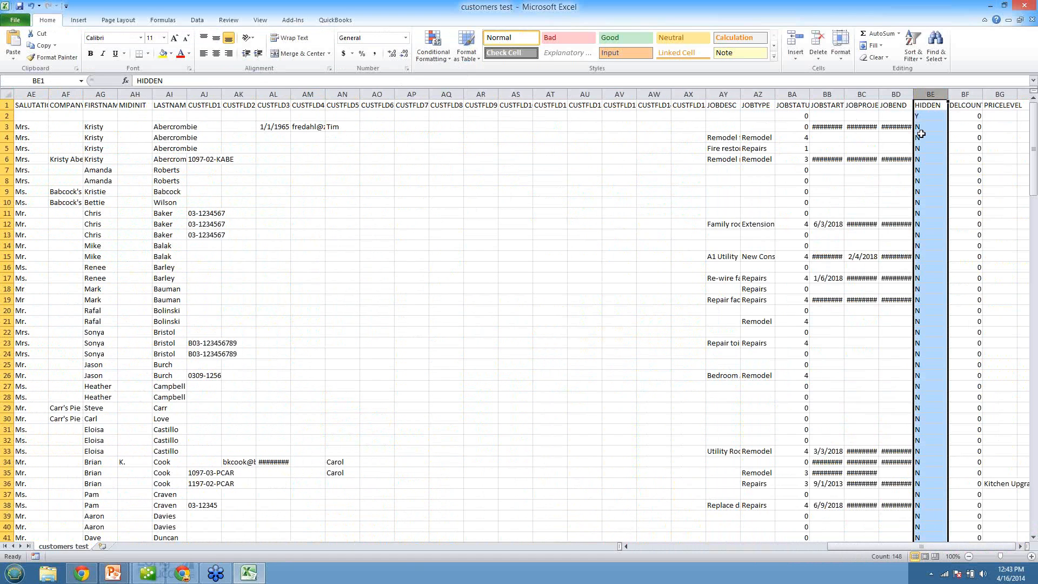
{"action": "left_click", "coordinate": [925, 118]}
{"action": "left_click", "coordinate": [926, 127]}
{"action": "left_click", "coordinate": [923, 117]}
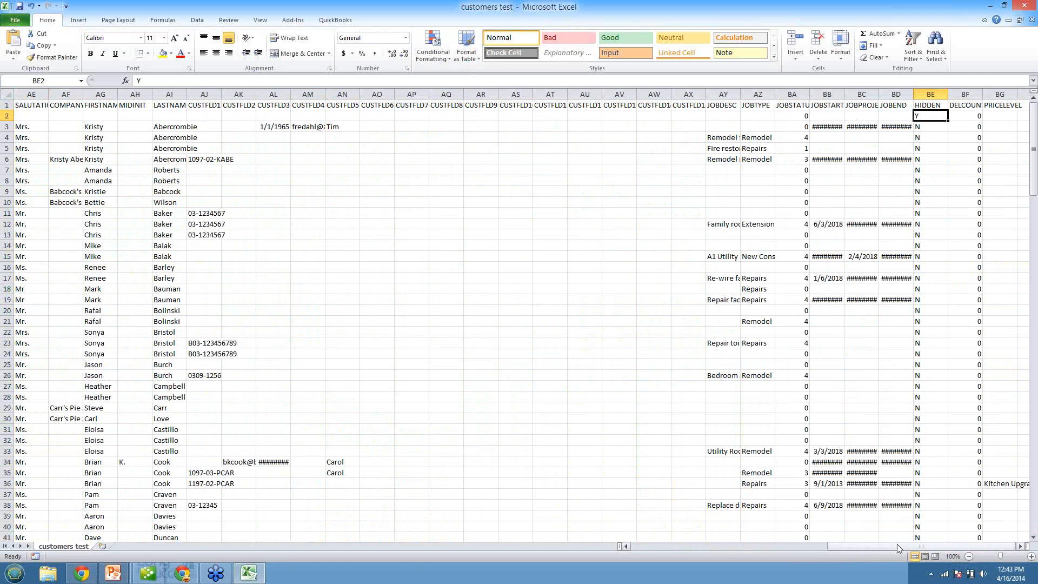
{"action": "left_click_drag", "start_coordinate": [825, 546], "coordinate": [630, 547]}
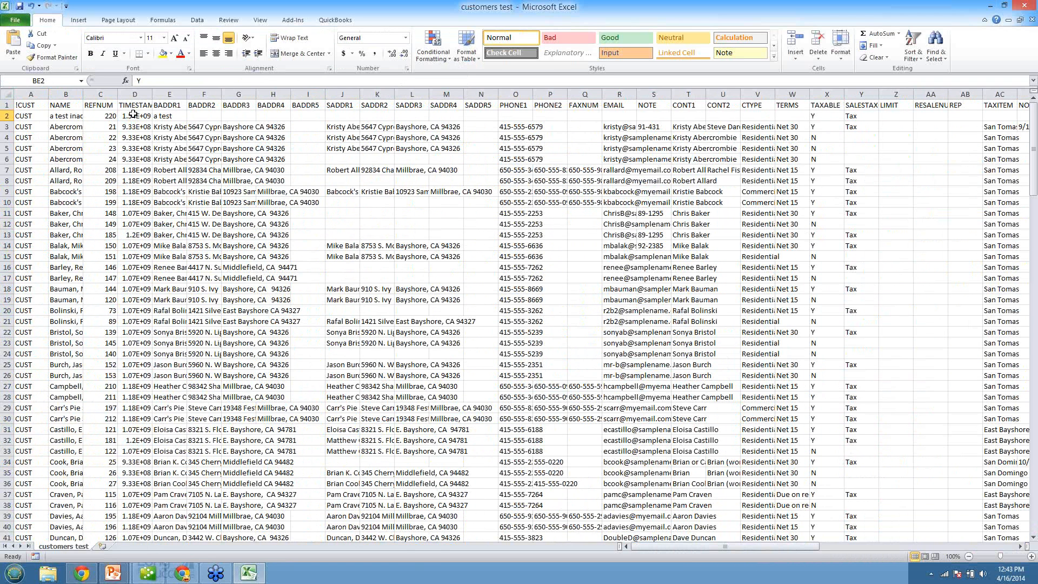
{"action": "left_click", "coordinate": [169, 117]}
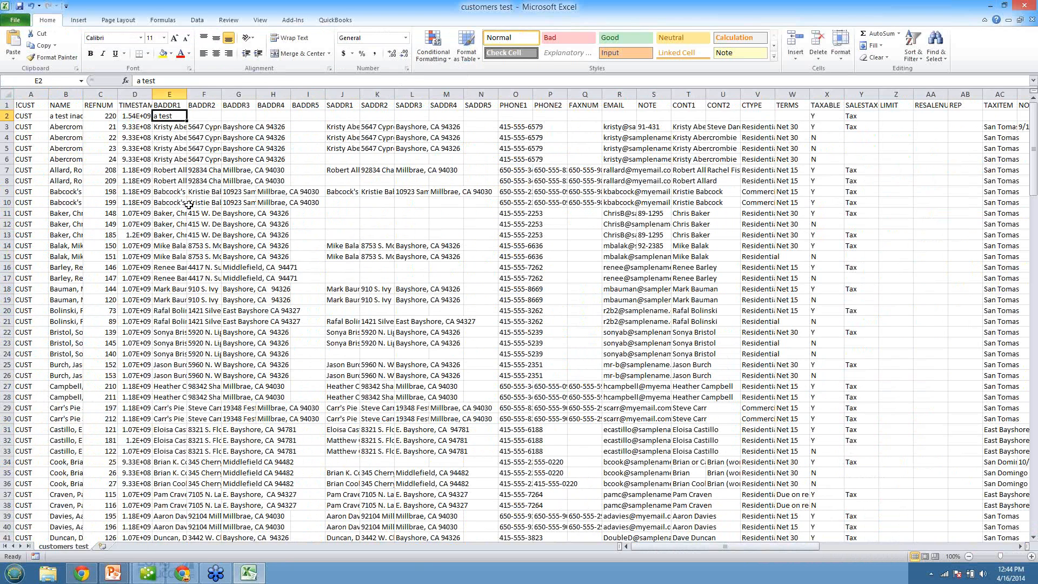
Step: Switch to Chrome and open the Import Data page of Rock Castle Construction in QuickBooks Online
{"action": "left_click", "coordinate": [182, 573]}
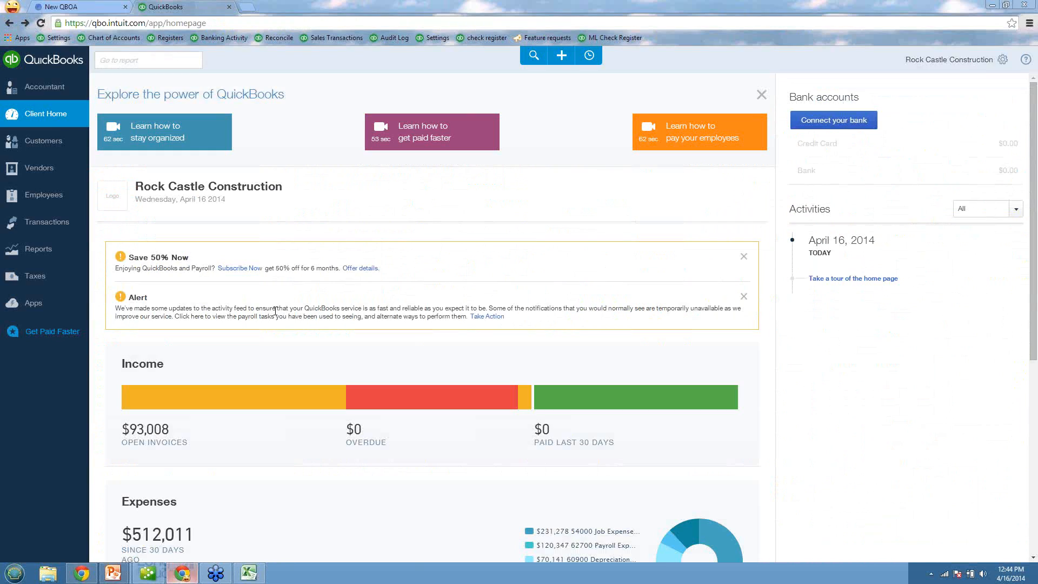
{"action": "left_click", "coordinate": [1001, 61]}
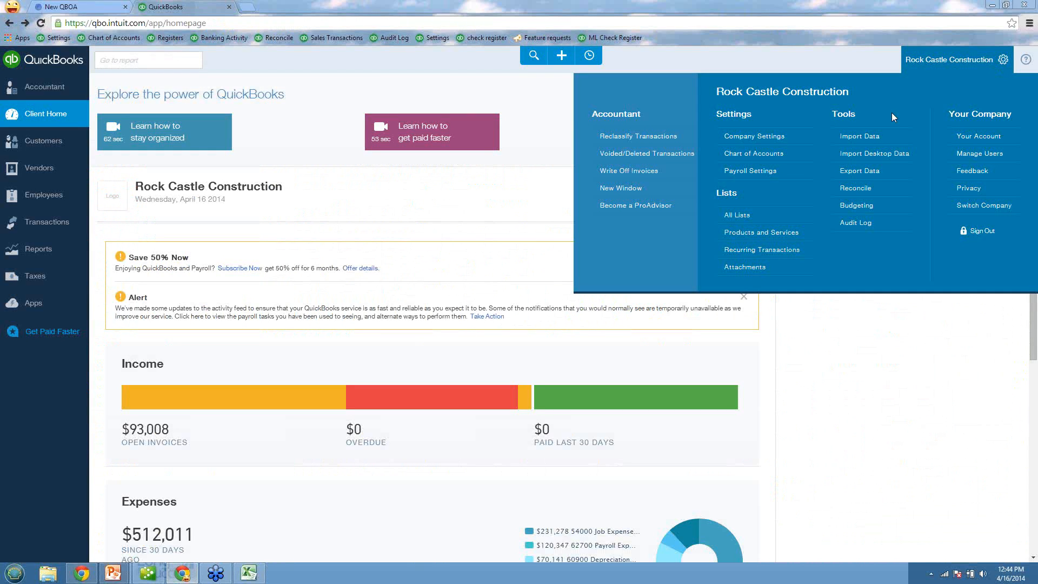
{"action": "left_click", "coordinate": [856, 139]}
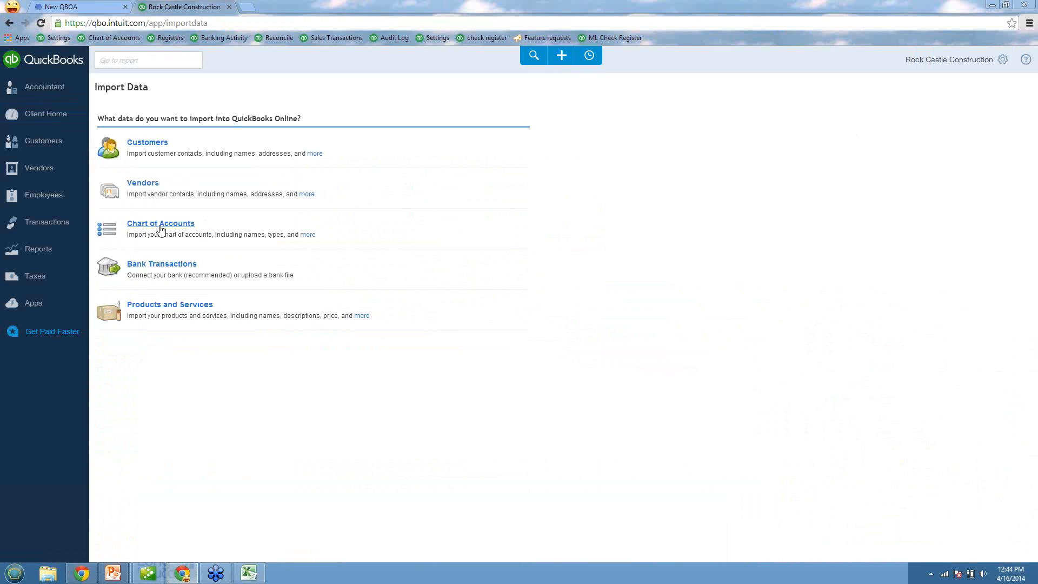
Step: Go to the QuickBooks Online Accountant client list and open the QuickBooks Online Sample Company
{"action": "left_click", "coordinate": [79, 7]}
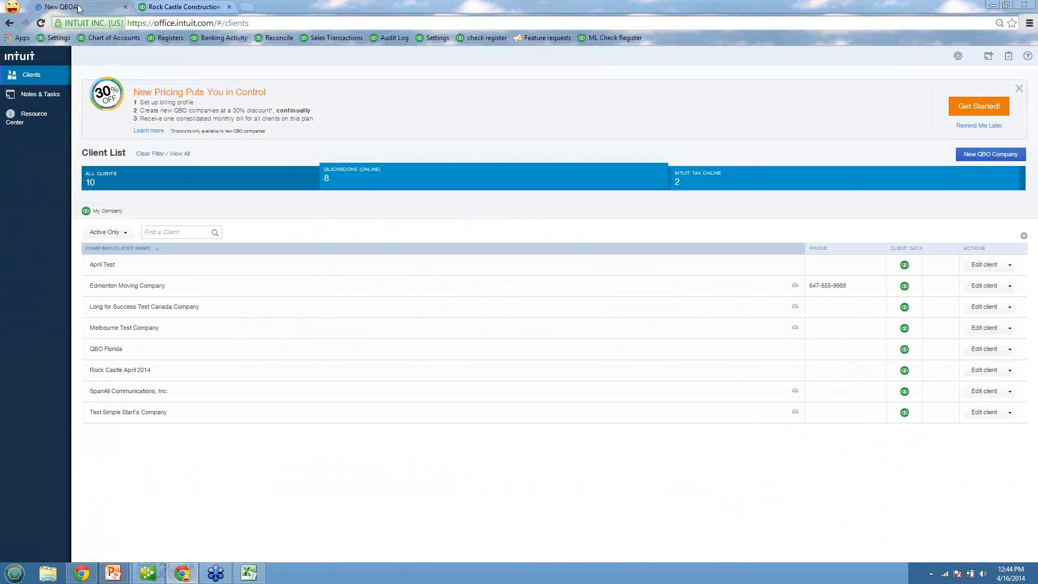
{"action": "left_click", "coordinate": [1029, 57]}
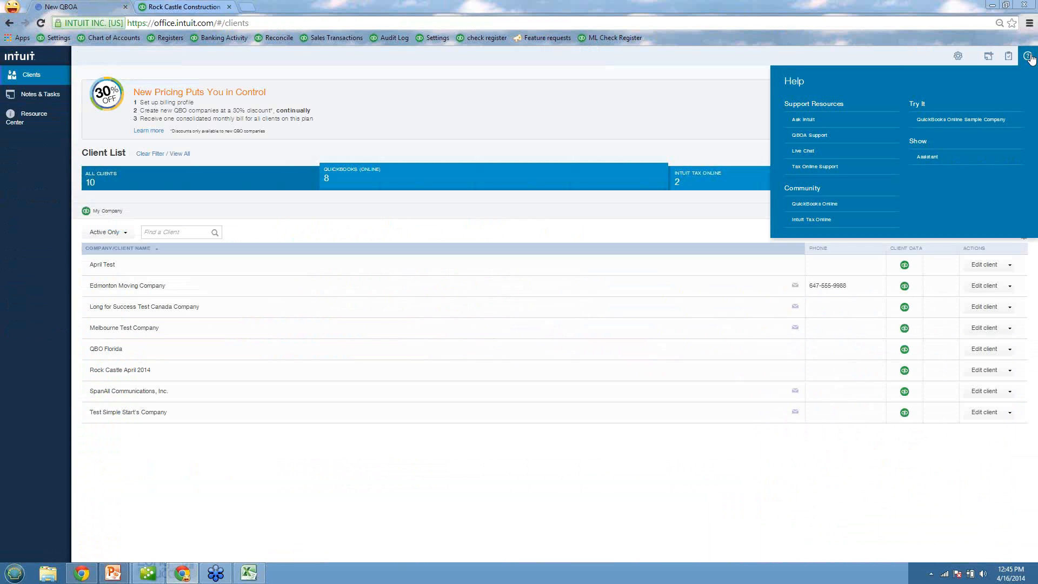
{"action": "left_click", "coordinate": [967, 121]}
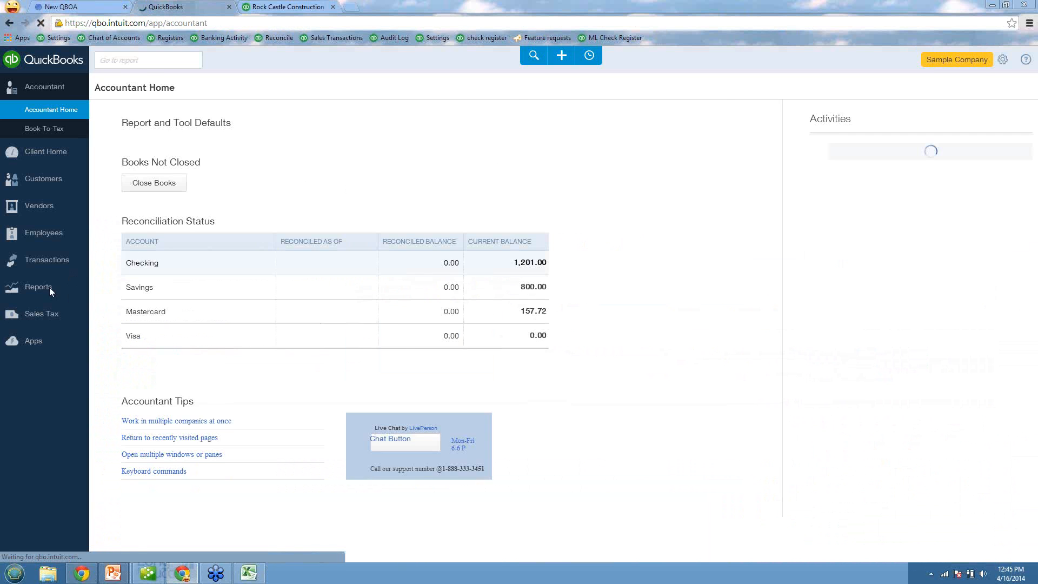
{"action": "left_click", "coordinate": [620, 84]}
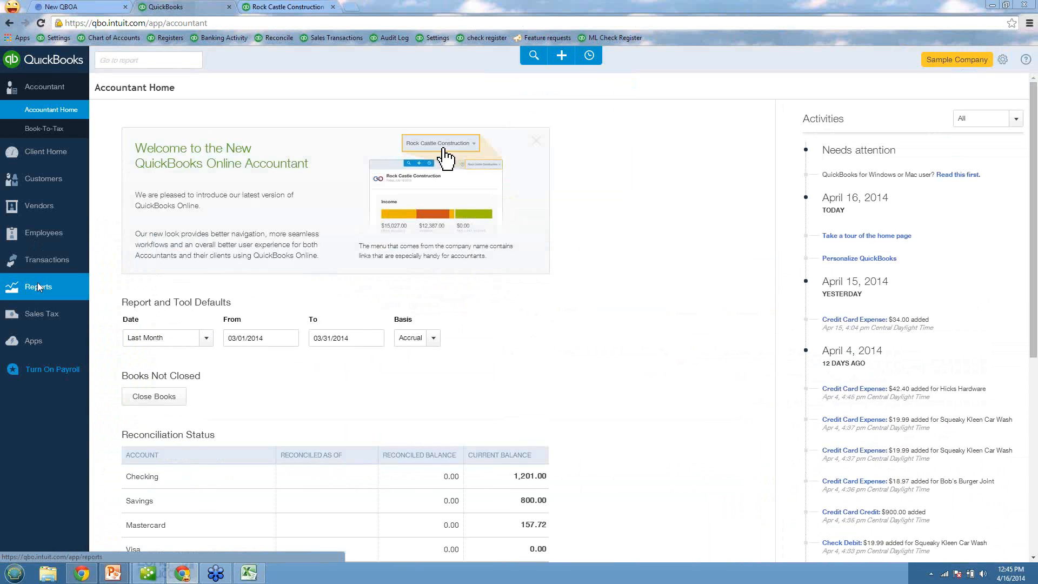
Step: Run the Account Listing report for the sample company and export it to Excel
{"action": "left_click", "coordinate": [37, 282]}
{"action": "left_click", "coordinate": [165, 61]}
{"action": "type", "text": "account listing"}
{"action": "key", "text": "Return"}
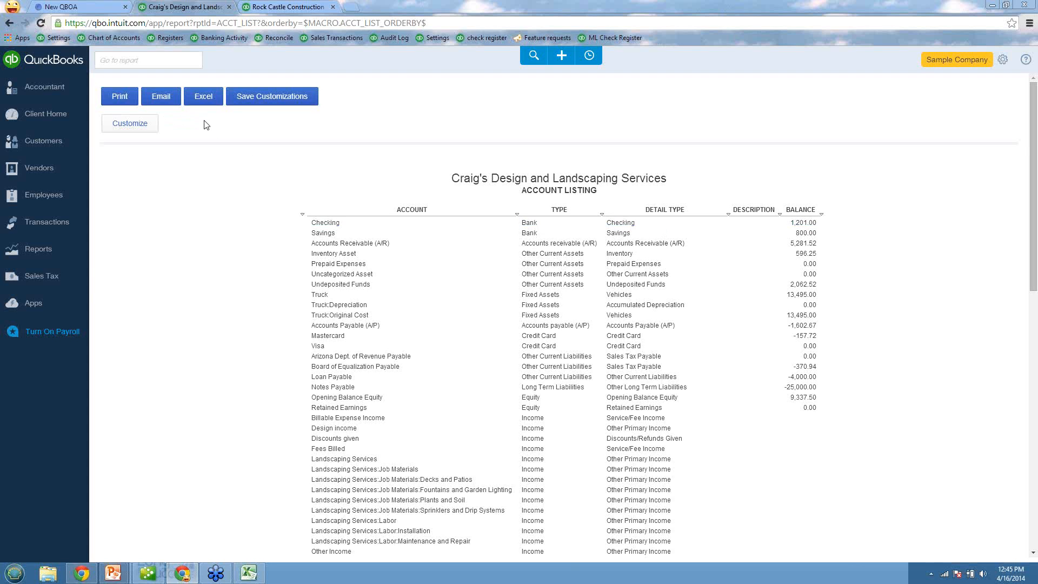
{"action": "left_click", "coordinate": [203, 100]}
Step: Switch to the running PowerPoint slide show and review the slide "Start Fresh – Lists Only"
{"action": "mouse_move", "coordinate": [113, 571]}
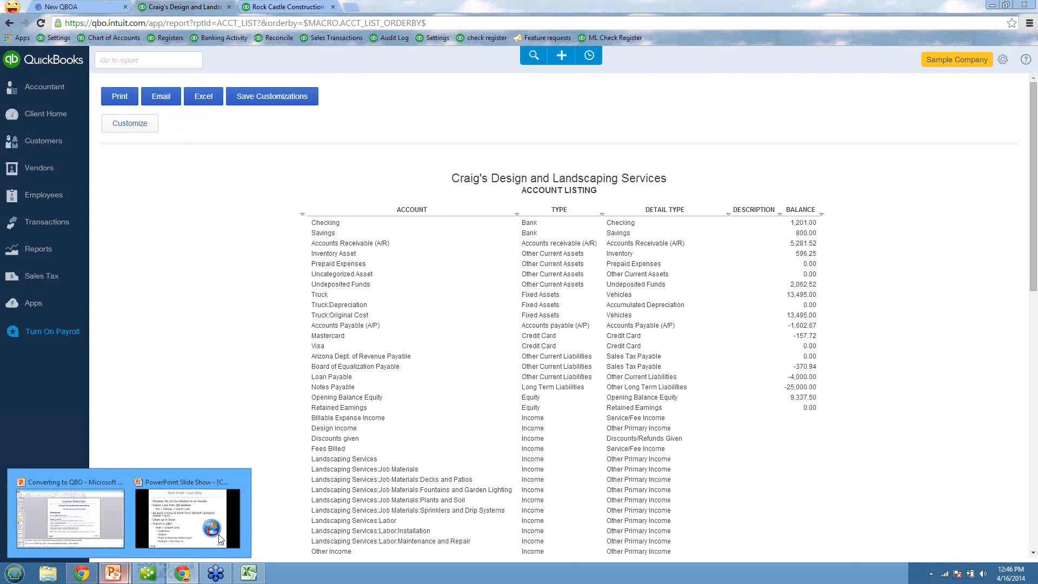
{"action": "left_click", "coordinate": [216, 537]}
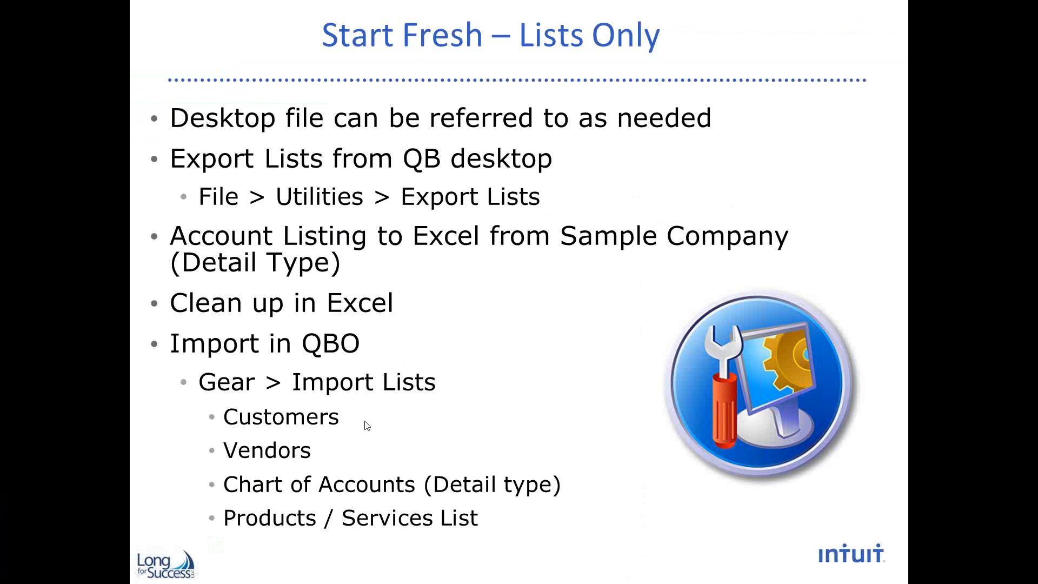
Step: Leave the slide show and return to the QuickBooks Online Accountant client list in Chrome
{"action": "key", "text": "alt+Tab"}
{"action": "key", "text": "alt+Tab"}
{"action": "key", "text": "alt+Tab"}
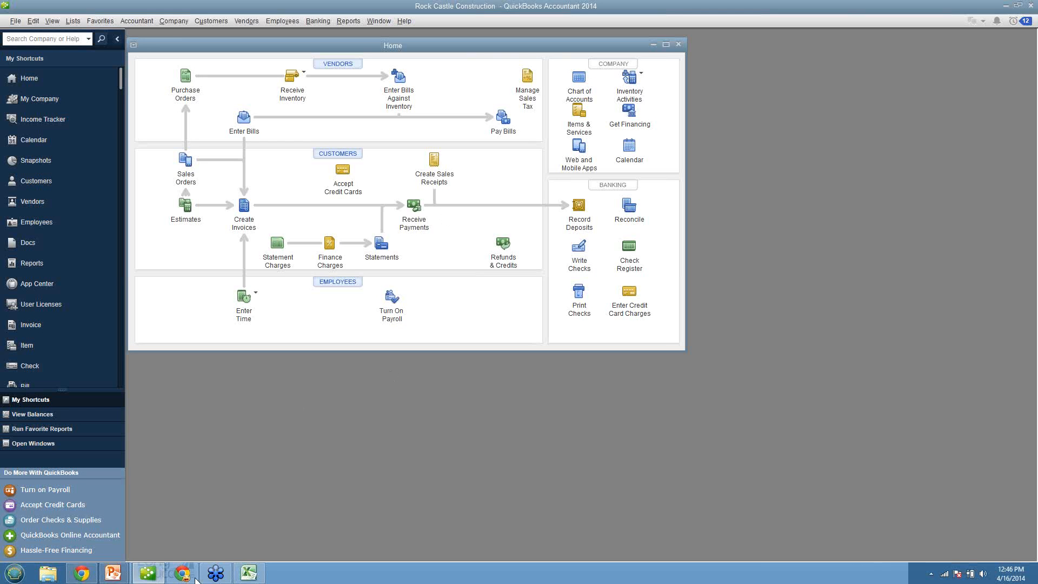
{"action": "left_click", "coordinate": [194, 576]}
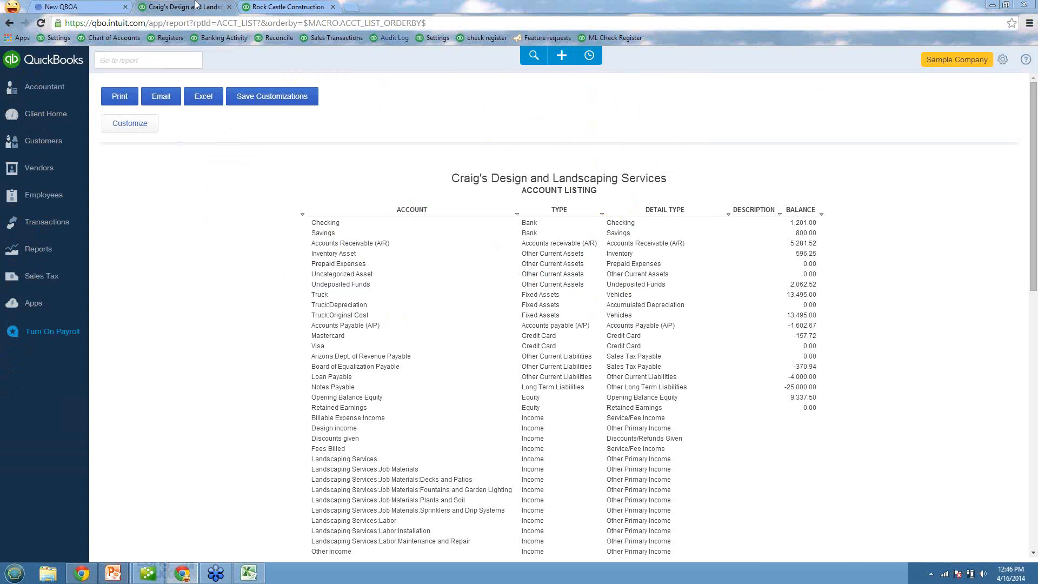
{"action": "left_click", "coordinate": [60, 7]}
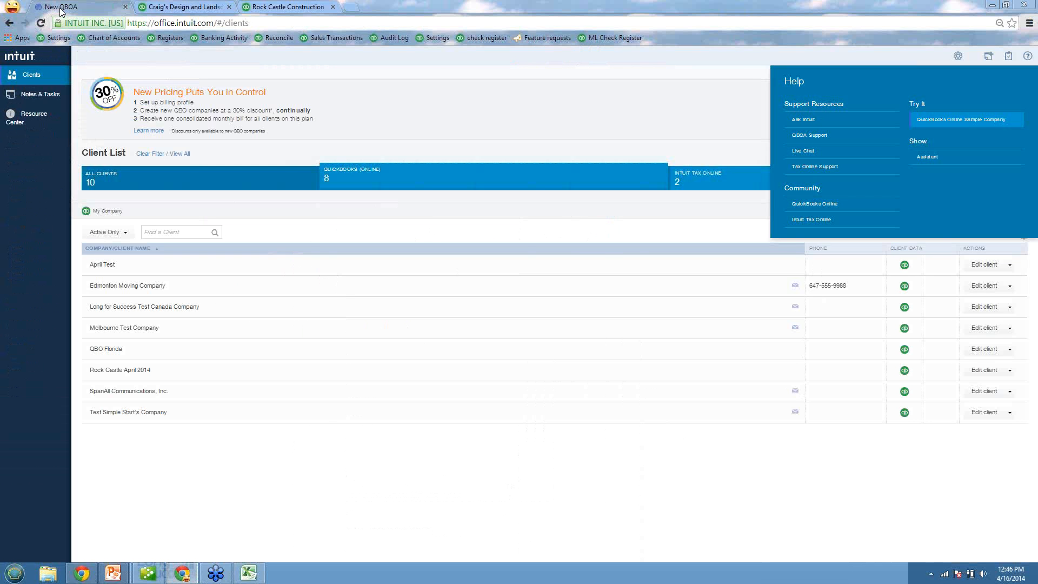
Step: Return to the sample company's browser tab and start a customer import from the Import Data page
{"action": "left_click", "coordinate": [181, 7]}
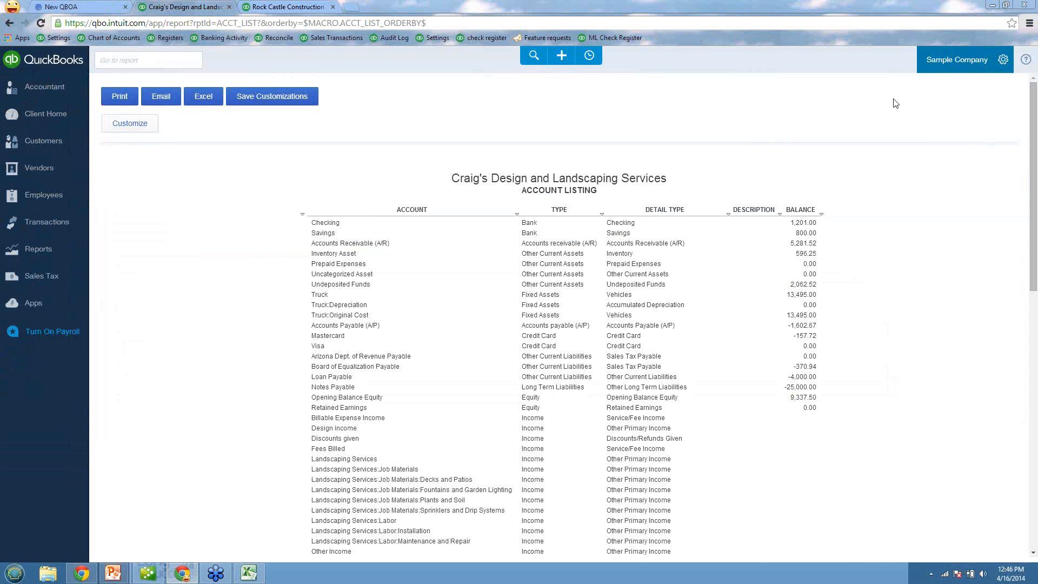
{"action": "left_click", "coordinate": [956, 60]}
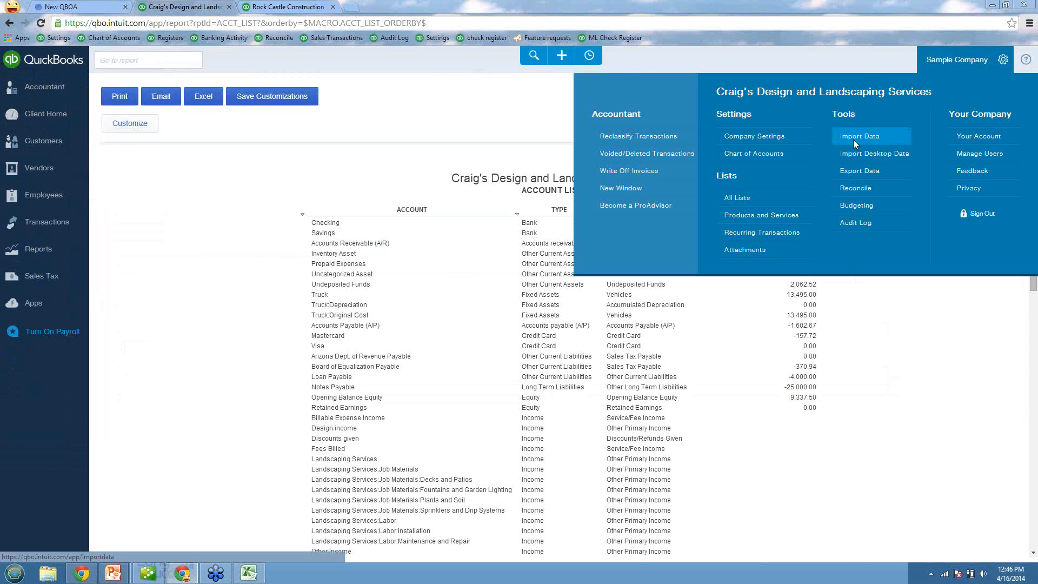
{"action": "left_click", "coordinate": [855, 143]}
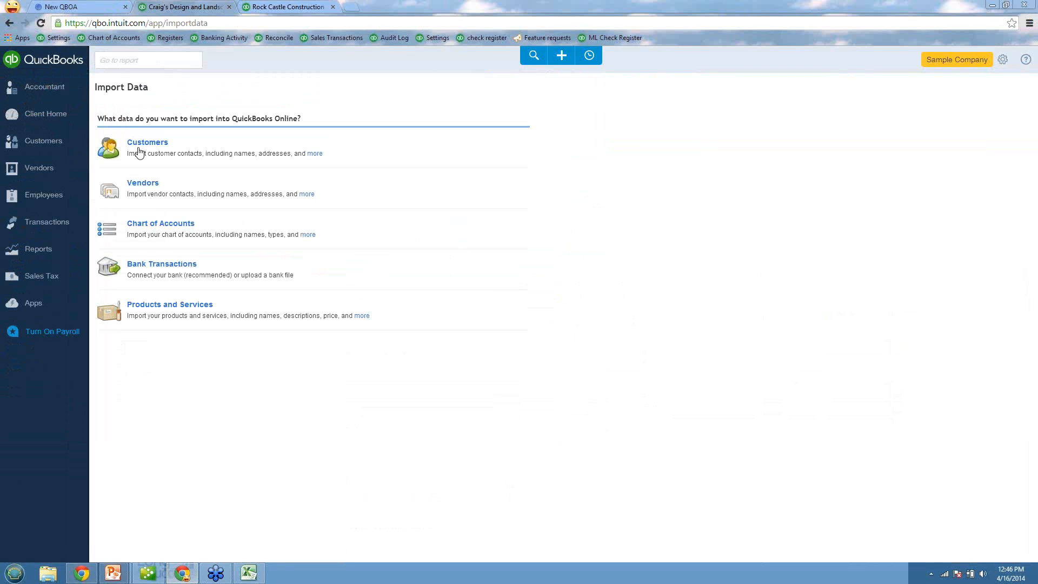
{"action": "left_click", "coordinate": [139, 153]}
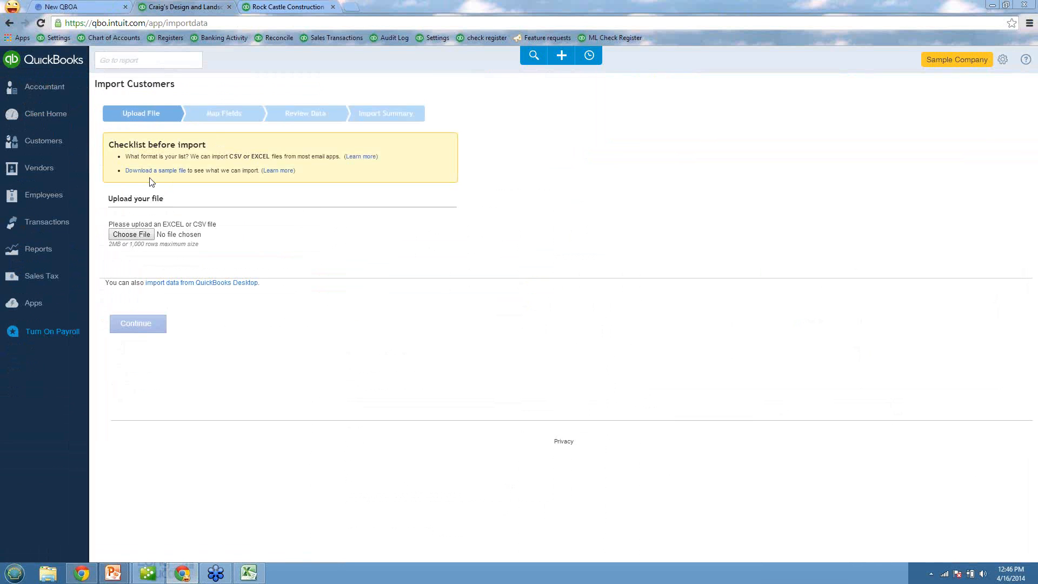
Step: Upload CustomersAU OCT.XLSX from the AU QBO T3 folder, accept the proposed field mapping and proceed to Review Data
{"action": "left_click", "coordinate": [130, 235]}
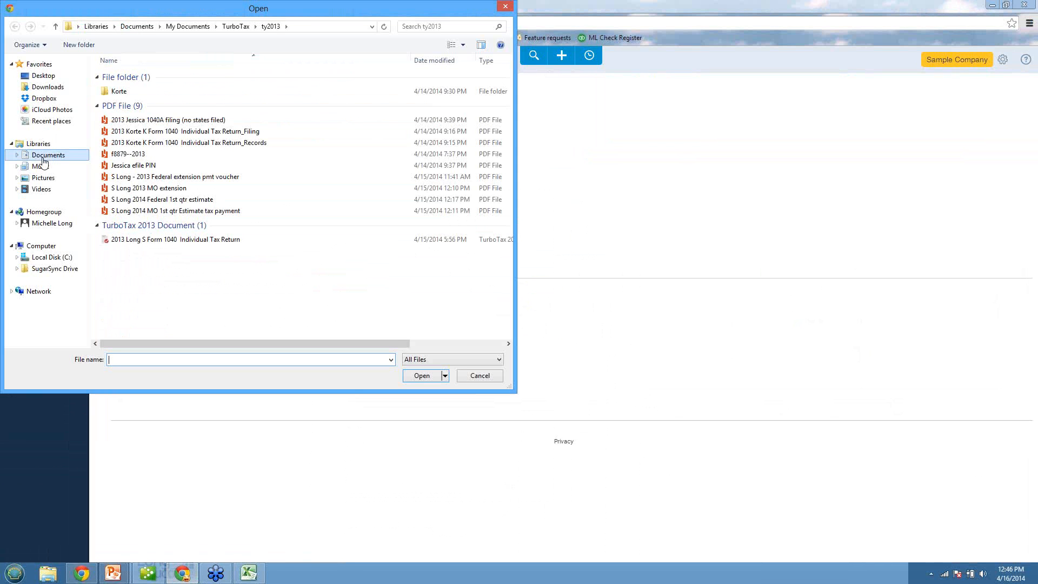
{"action": "left_click", "coordinate": [44, 157]}
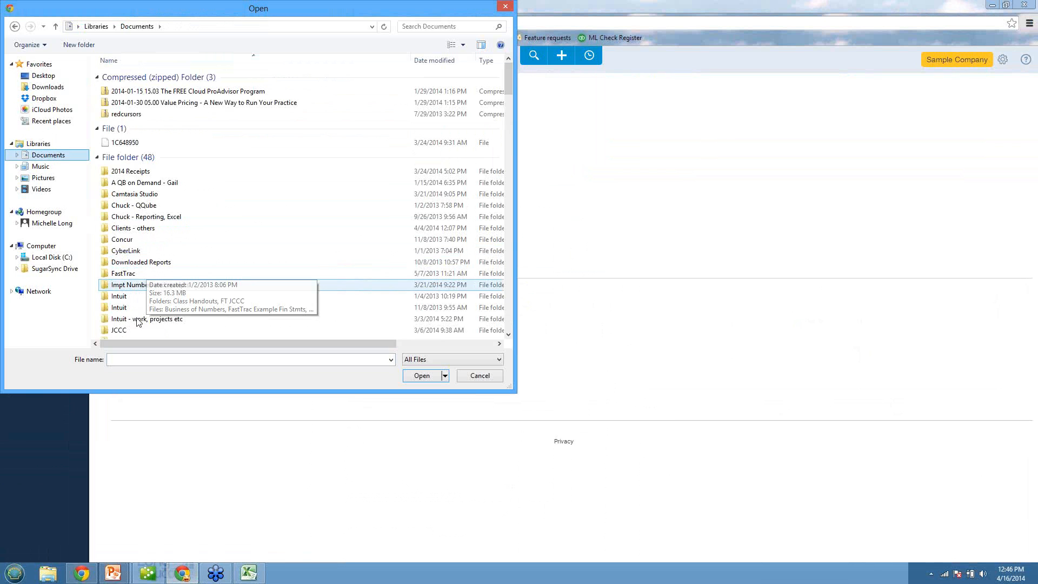
{"action": "double_click", "coordinate": [139, 319]}
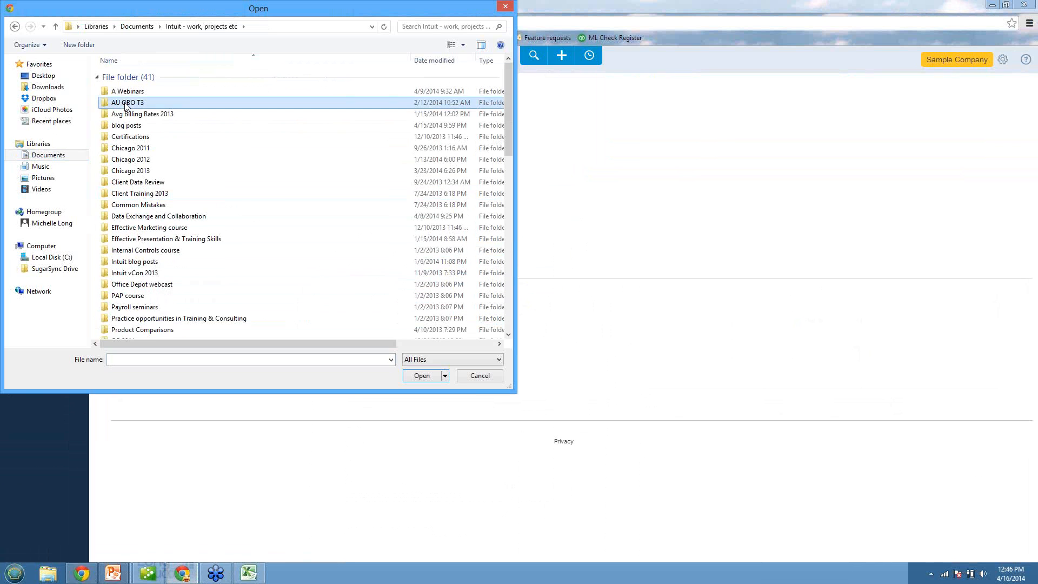
{"action": "double_click", "coordinate": [125, 103]}
{"action": "double_click", "coordinate": [131, 180]}
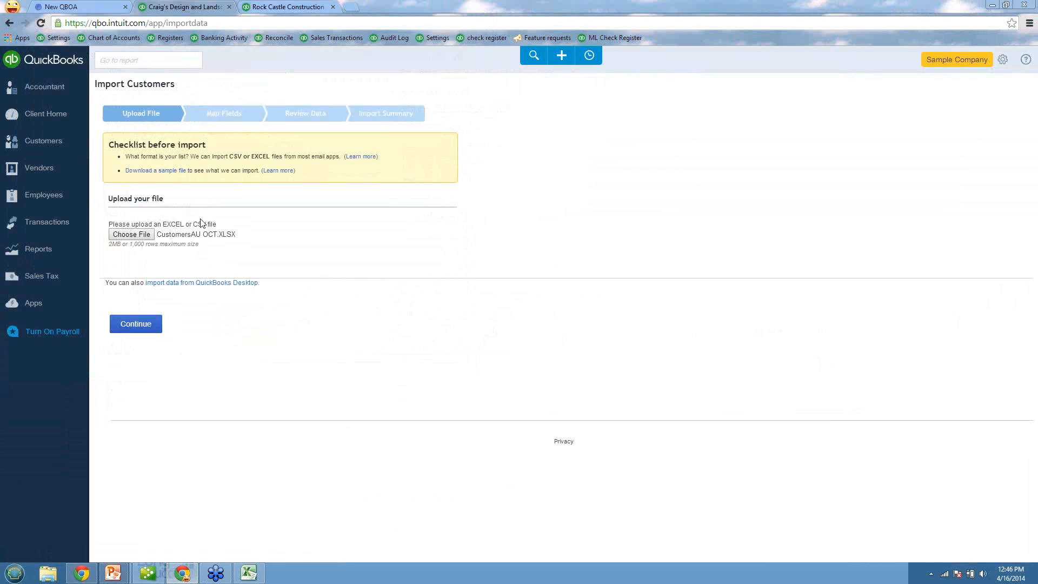
{"action": "left_click", "coordinate": [132, 325]}
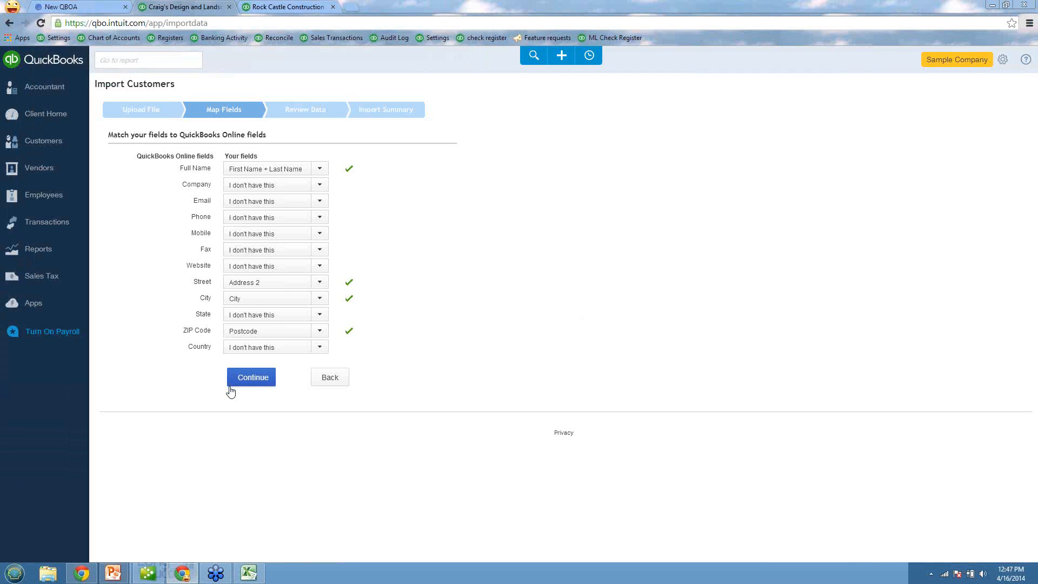
{"action": "left_click", "coordinate": [261, 383]}
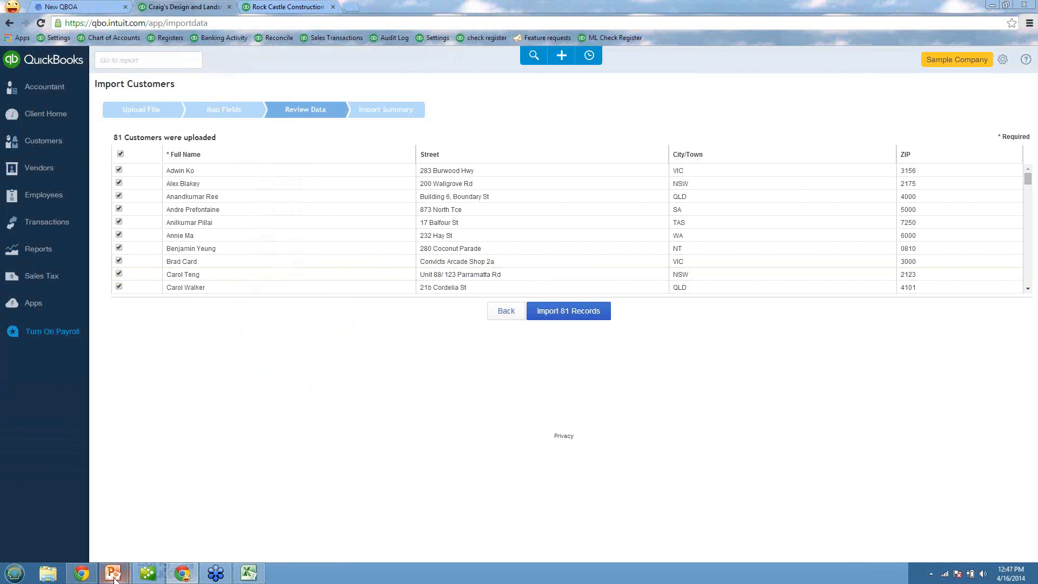
Step: Switch to the PowerPoint slide show to review "Start Fresh – Lists Only" and return to the customer import in Chrome
{"action": "mouse_move", "coordinate": [114, 578]}
{"action": "left_click", "coordinate": [180, 541]}
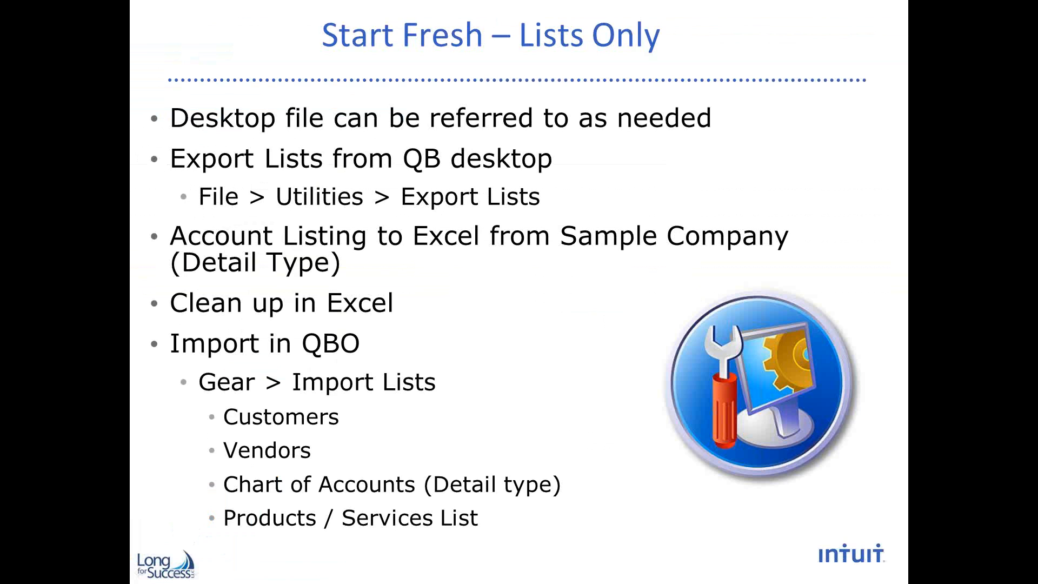
{"action": "key", "text": "super"}
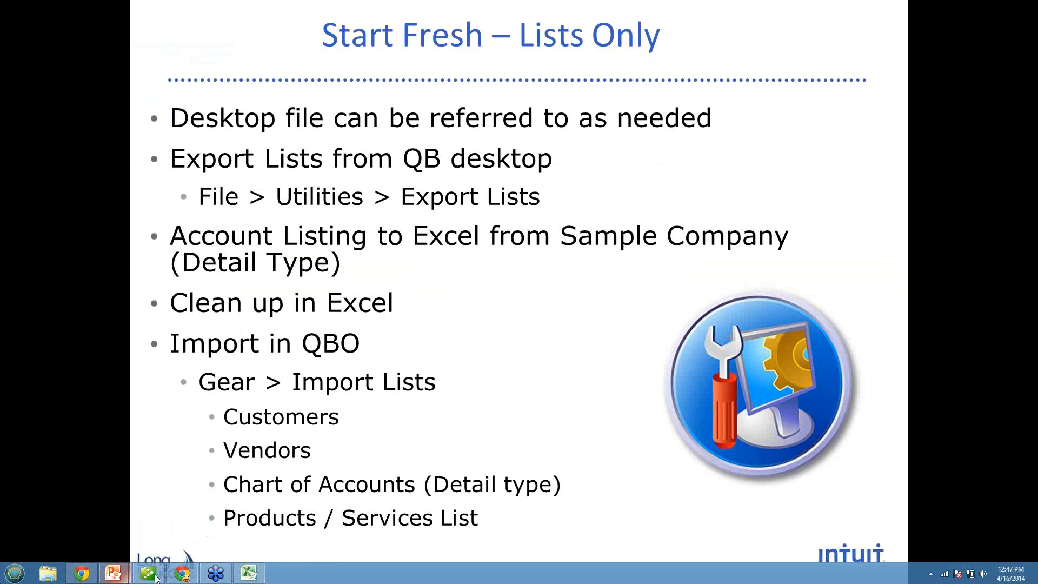
{"action": "left_click", "coordinate": [180, 577]}
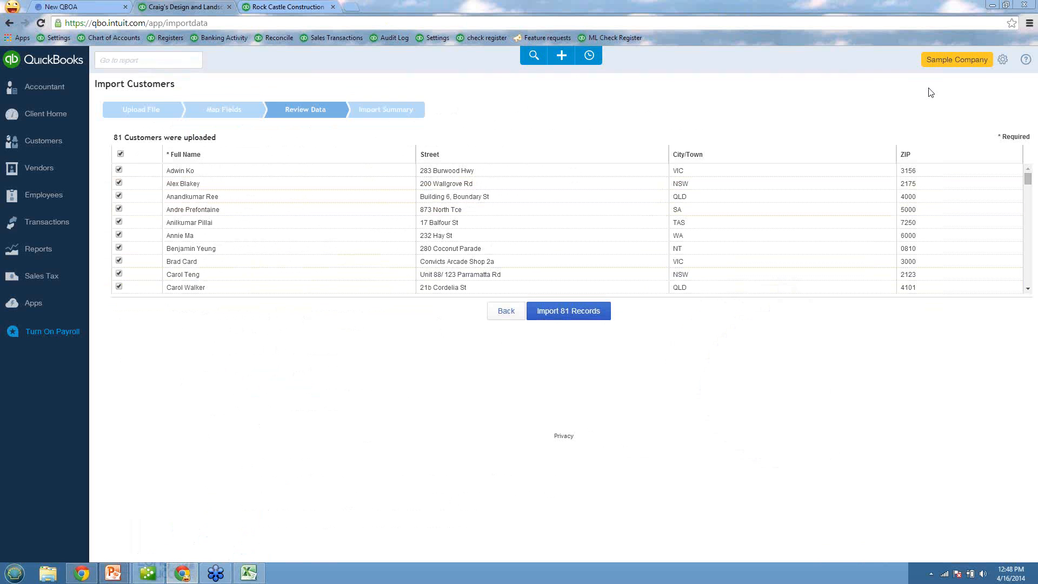
Step: Go back to the Import Data page to view the importable list types and switch to the PowerPoint slide show
{"action": "left_click", "coordinate": [1000, 60]}
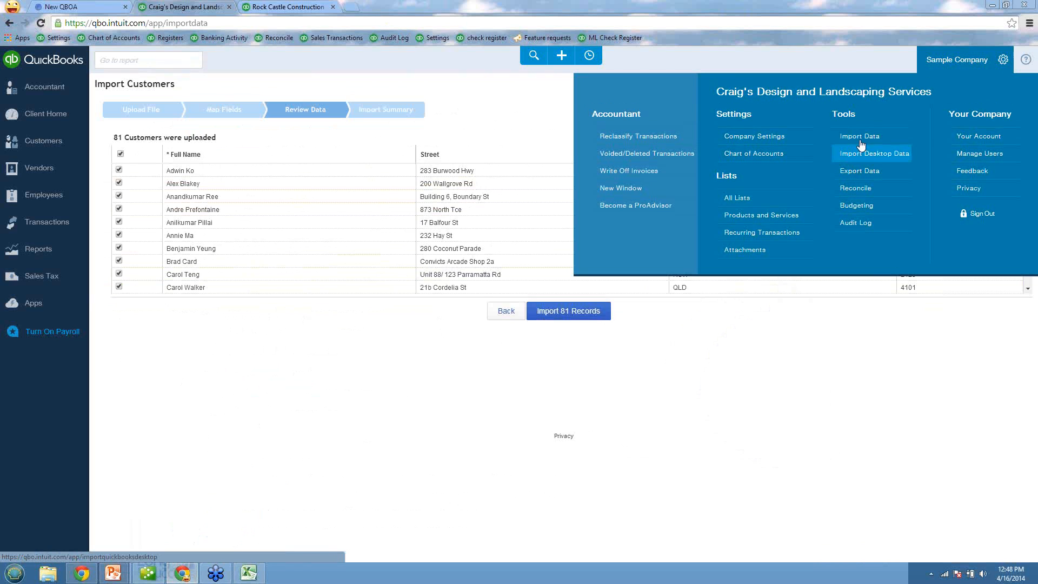
{"action": "left_click", "coordinate": [859, 135]}
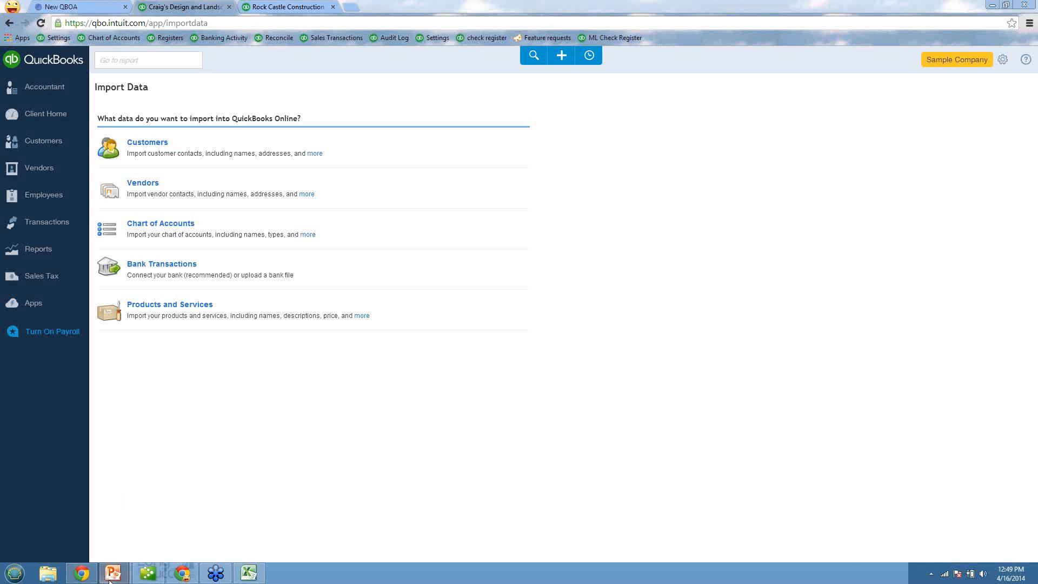
{"action": "mouse_move", "coordinate": [113, 572]}
{"action": "left_click", "coordinate": [185, 513]}
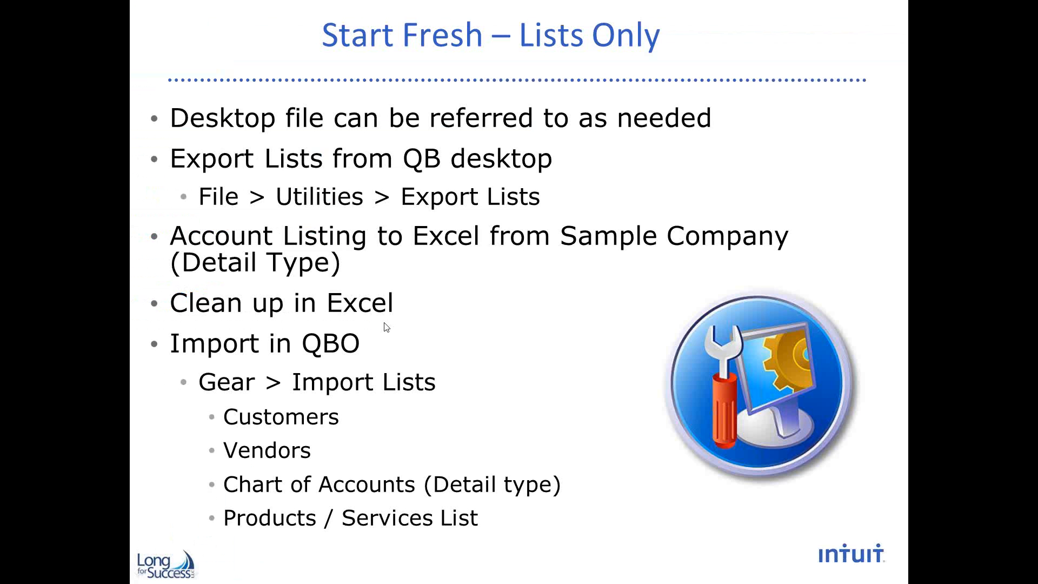